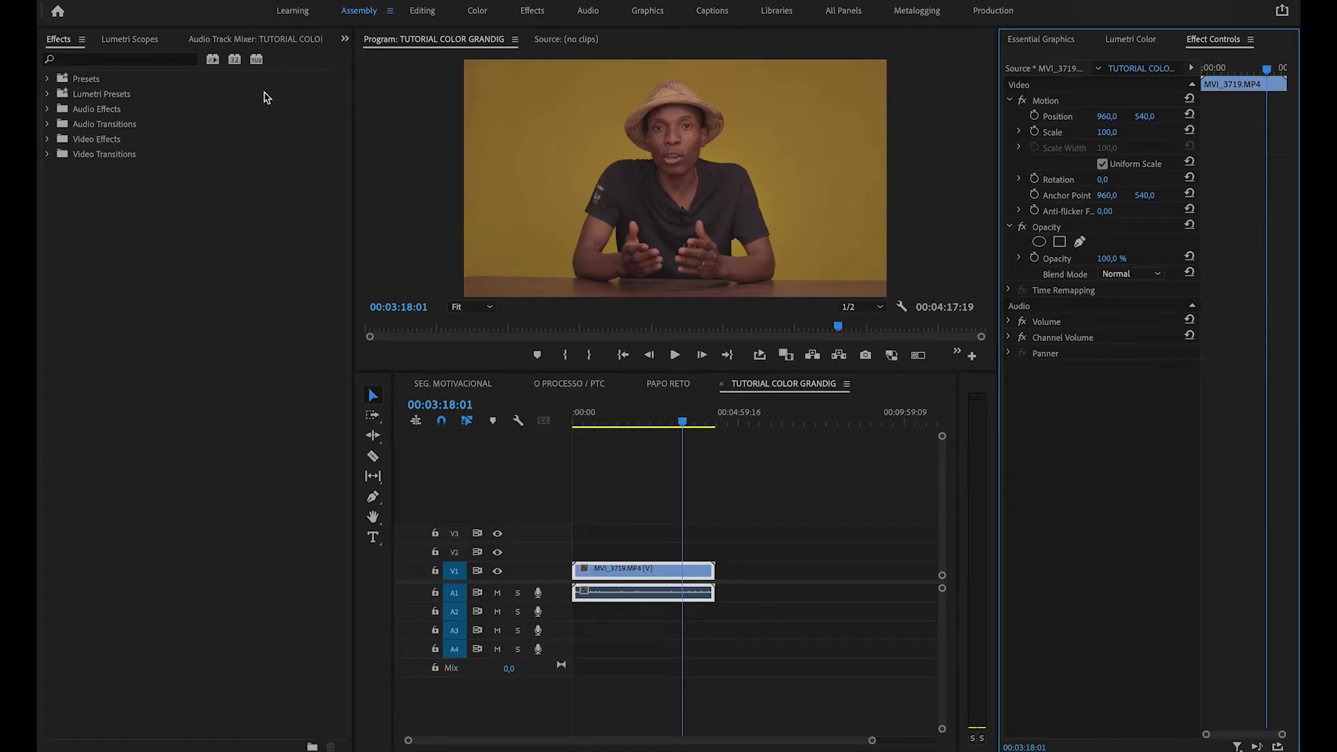
Step: Scrub the playhead through MVI_3719 around the two-minute mark to preview the ungraded footage
left_click(645, 419)
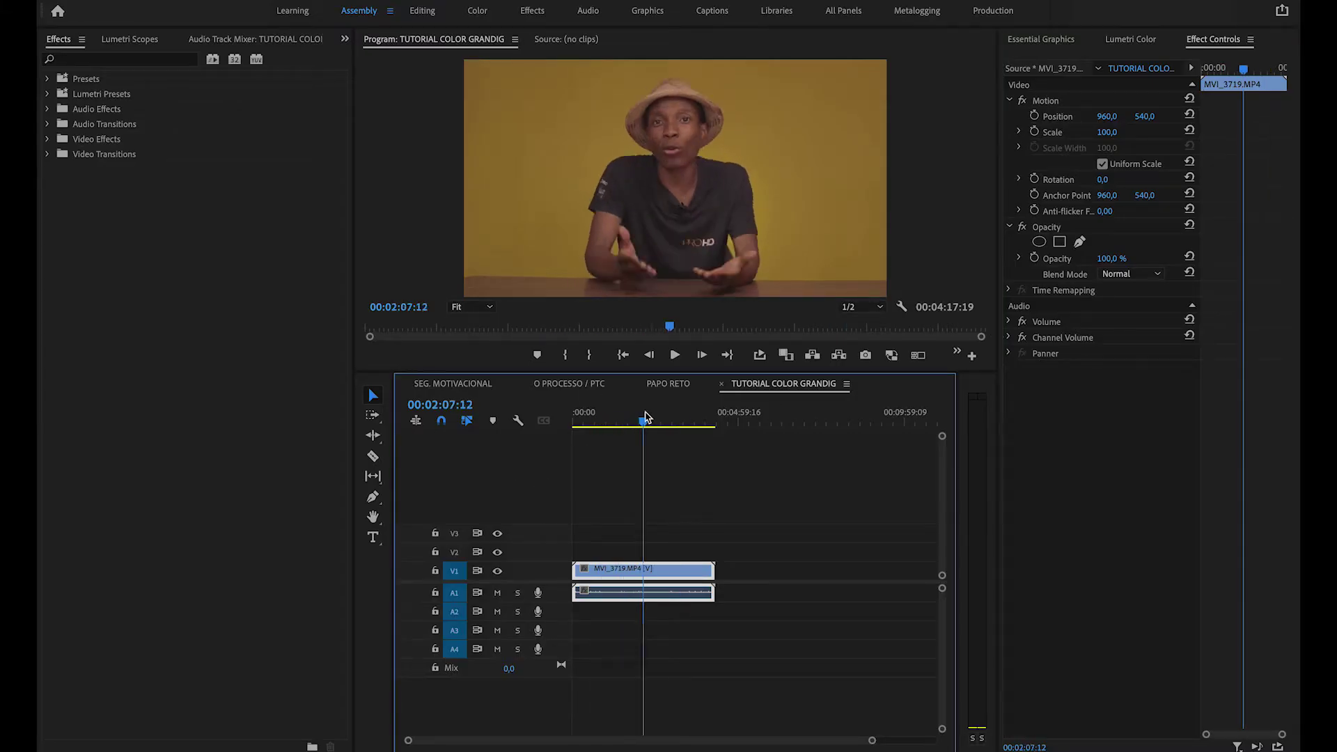
left_click_drag(648, 418, 647, 425)
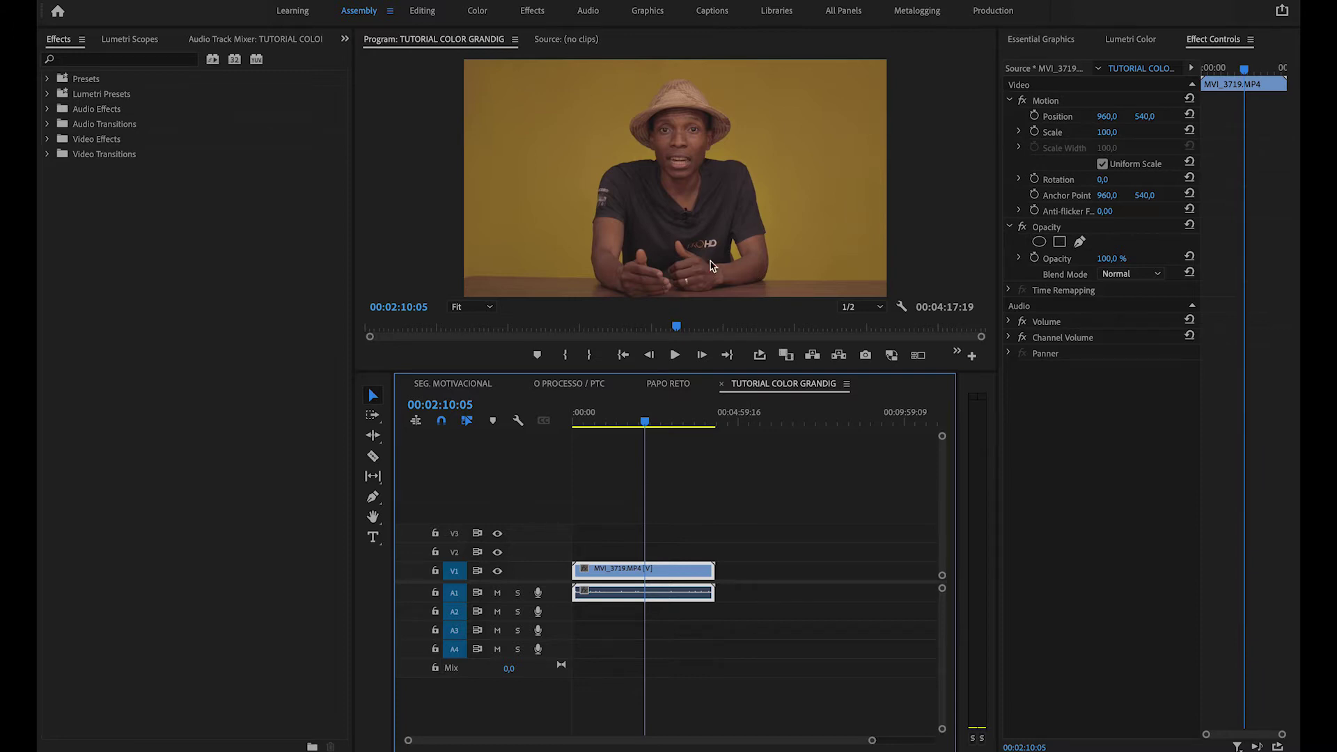
left_click(683, 416)
mouse_move(685, 415)
left_mouse_down()
mouse_move(623, 429)
mouse_move(651, 426)
left_mouse_up()
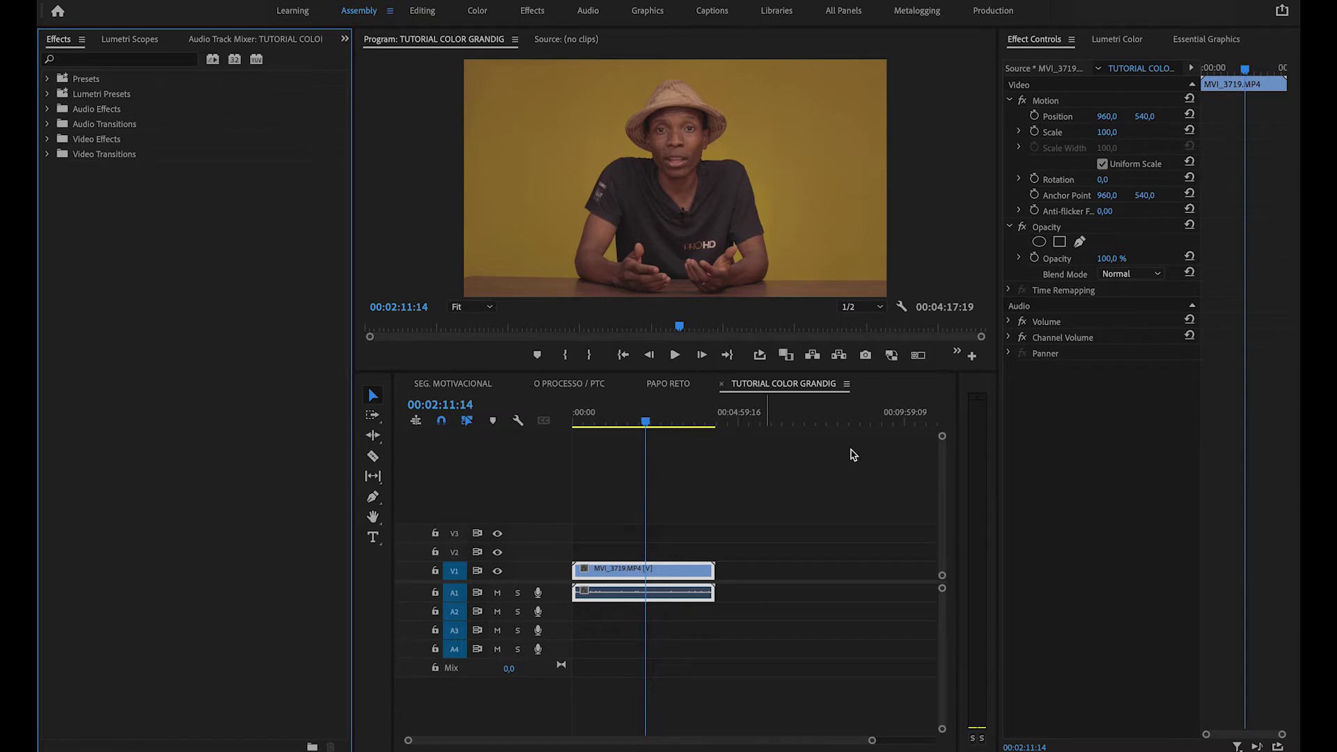
Step: Search the Effects panel for 'luma' and drop Luma Curve onto the MVI_3719 clip
left_click(614, 418)
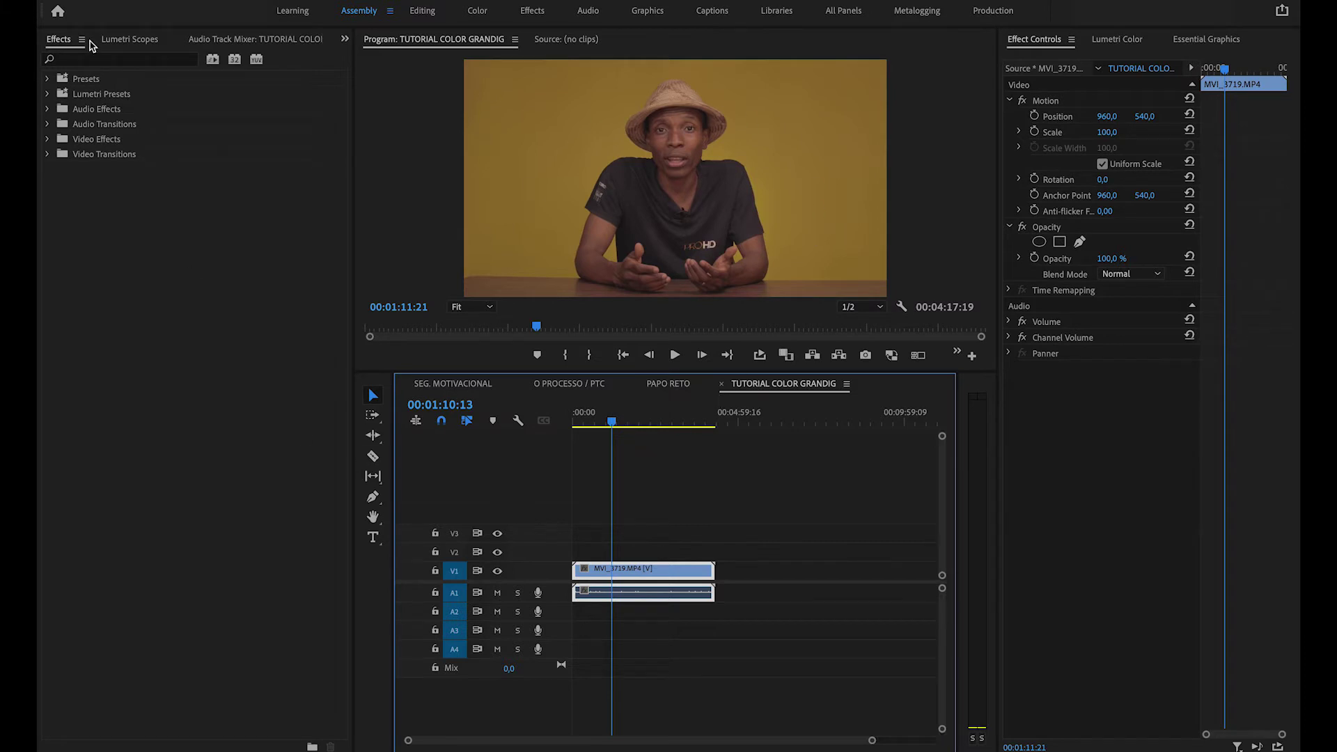
key("space")
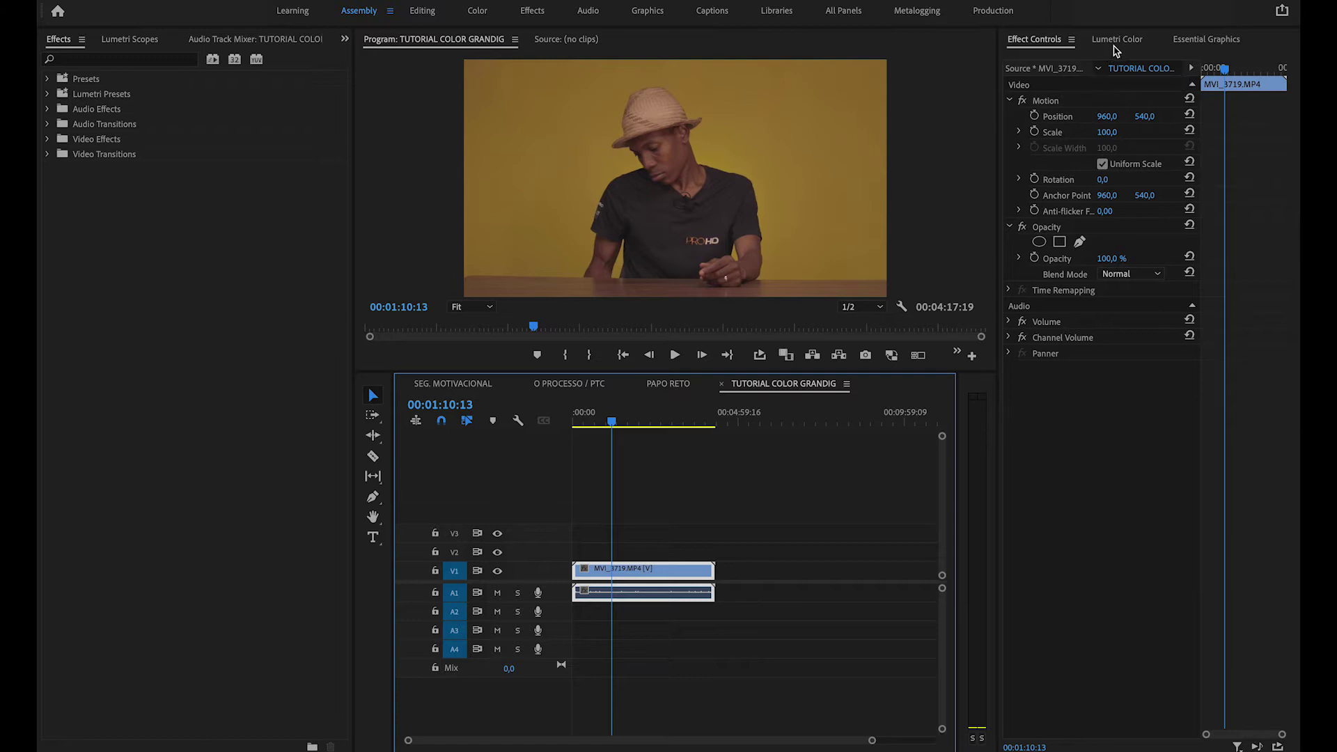
left_click(128, 61)
type("luma")
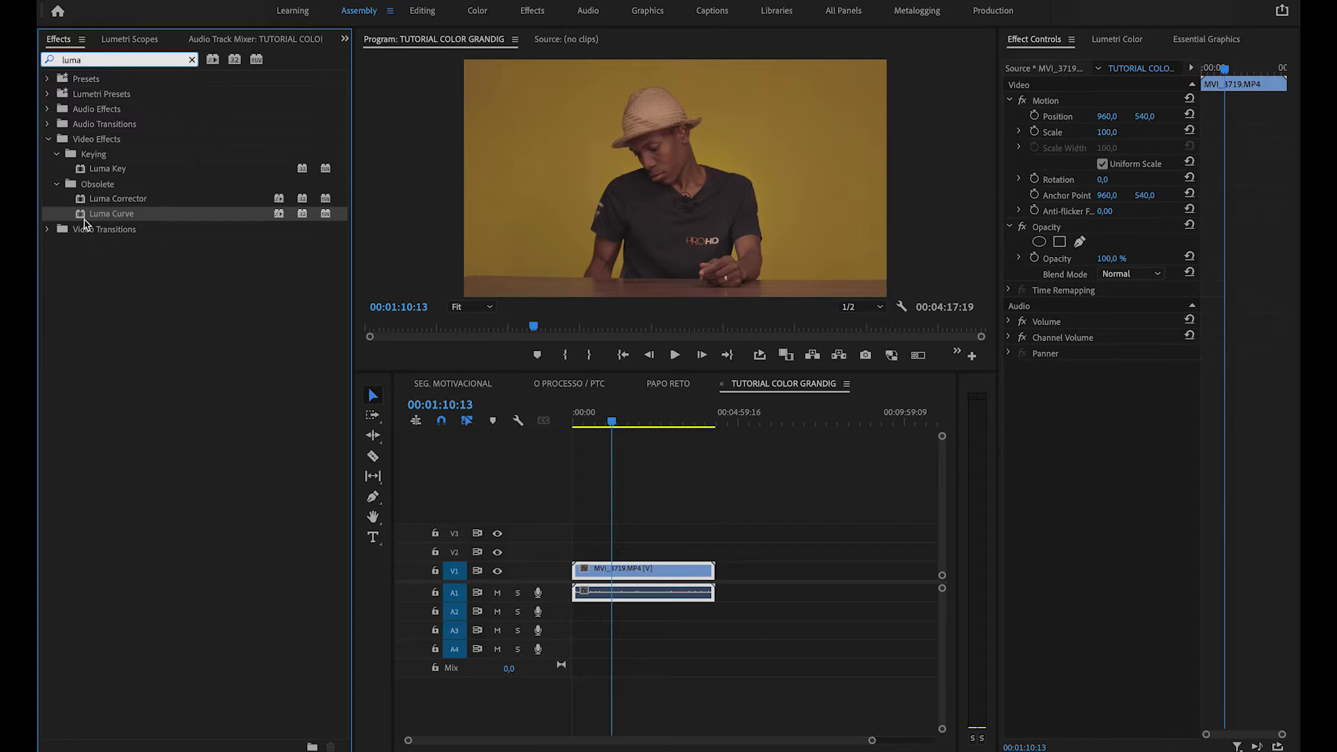
left_click_drag(83, 220, 648, 578)
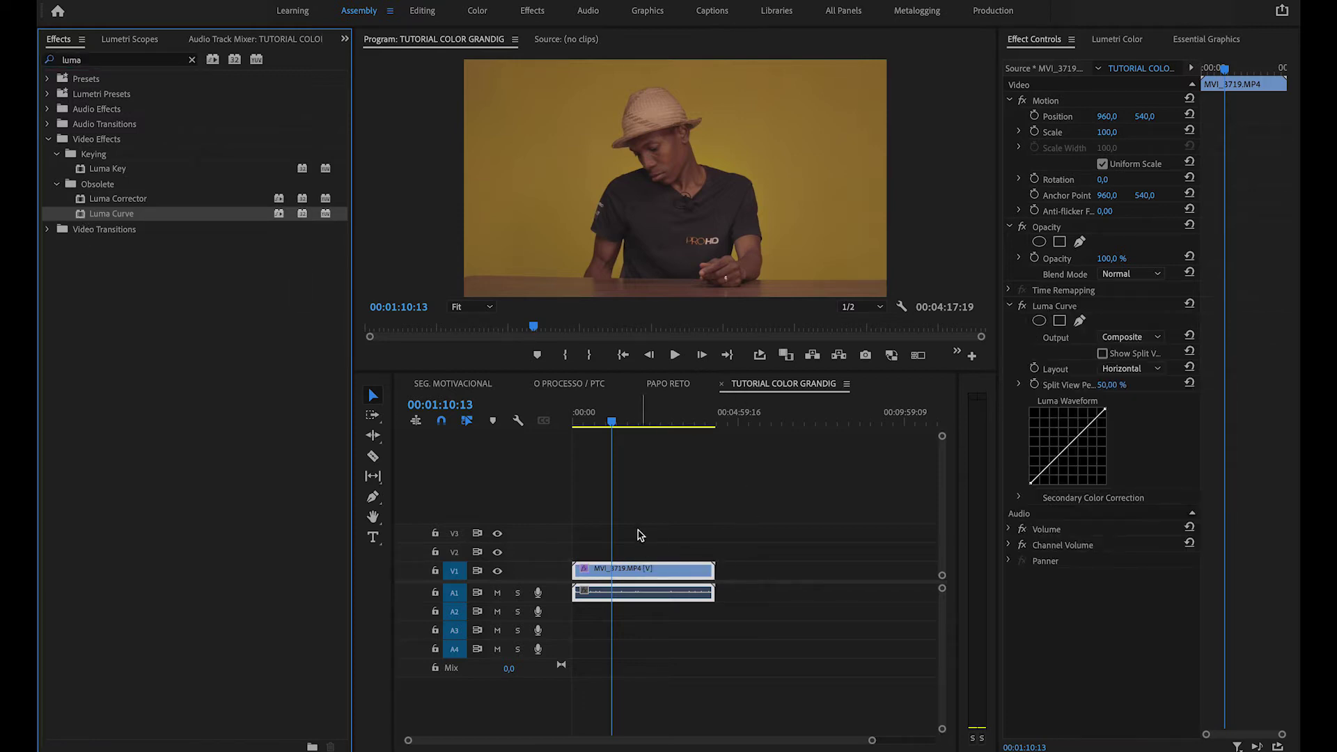
left_click_drag(617, 424, 638, 422)
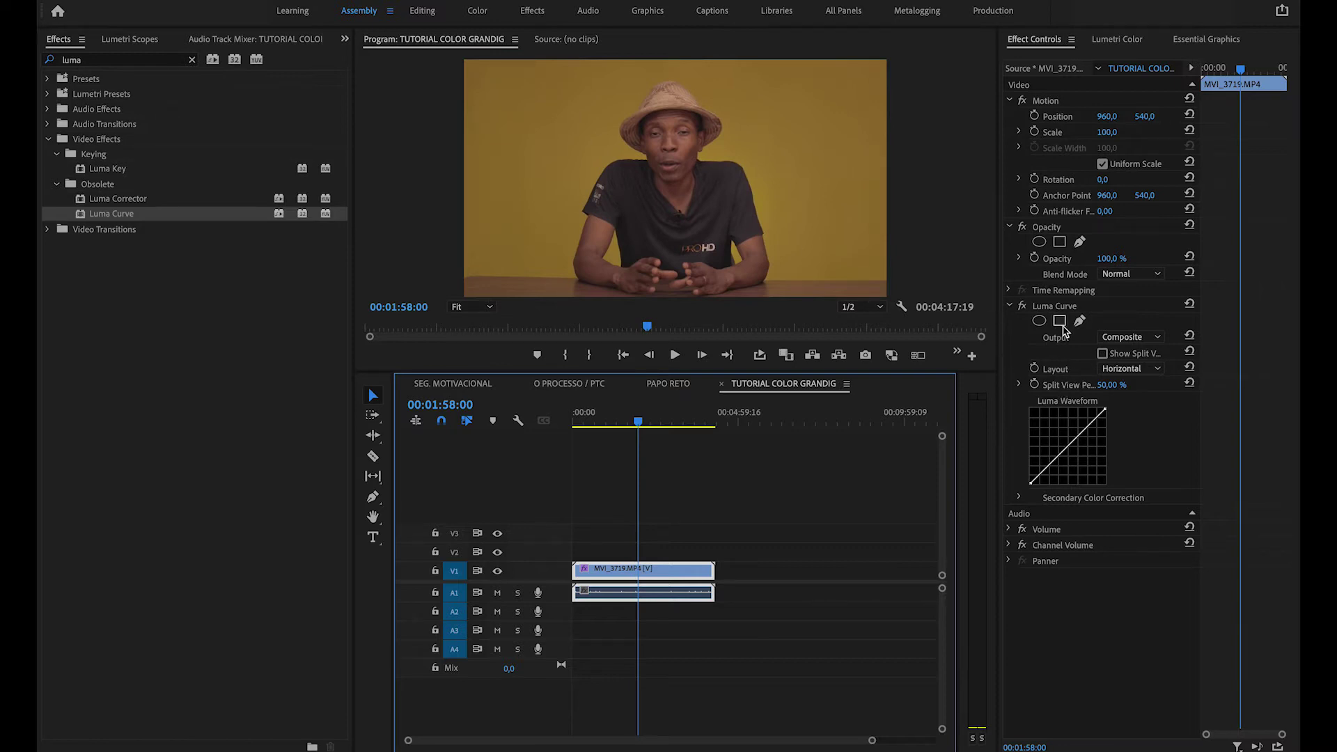
left_click(1116, 40)
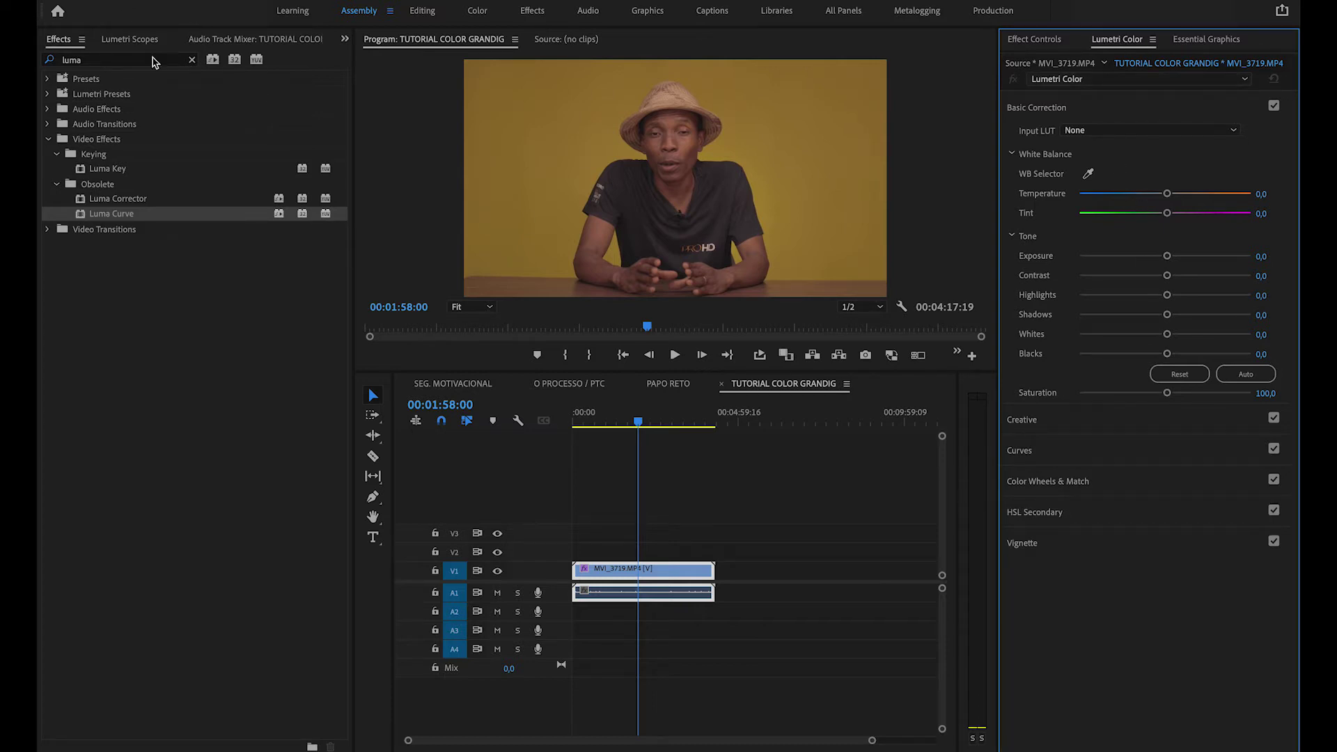
Step: Show Lumetri Scopes and set Exposure 1.4, Temperature -15.3 and Tint -9.2
left_click(132, 40)
left_click_drag(1167, 255, 1189, 259)
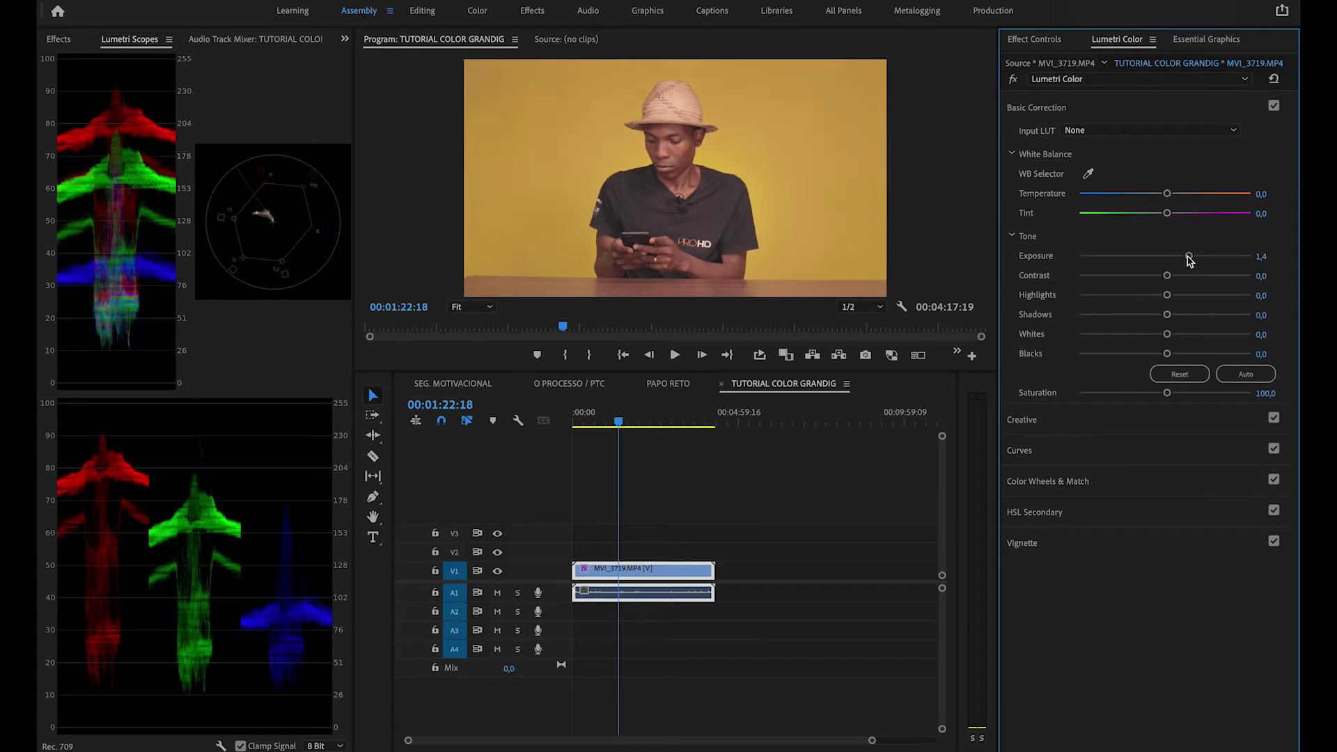
left_click(631, 422)
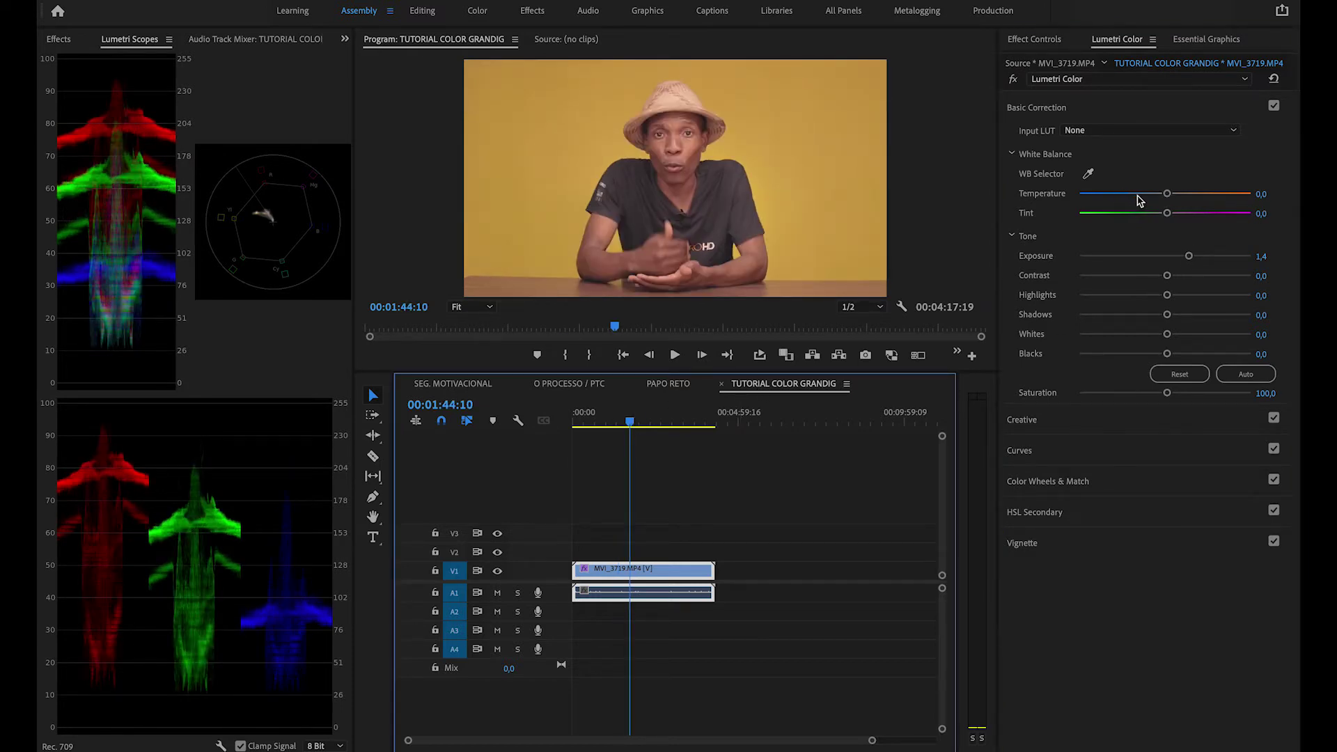
left_click_drag(1161, 197, 1153, 200)
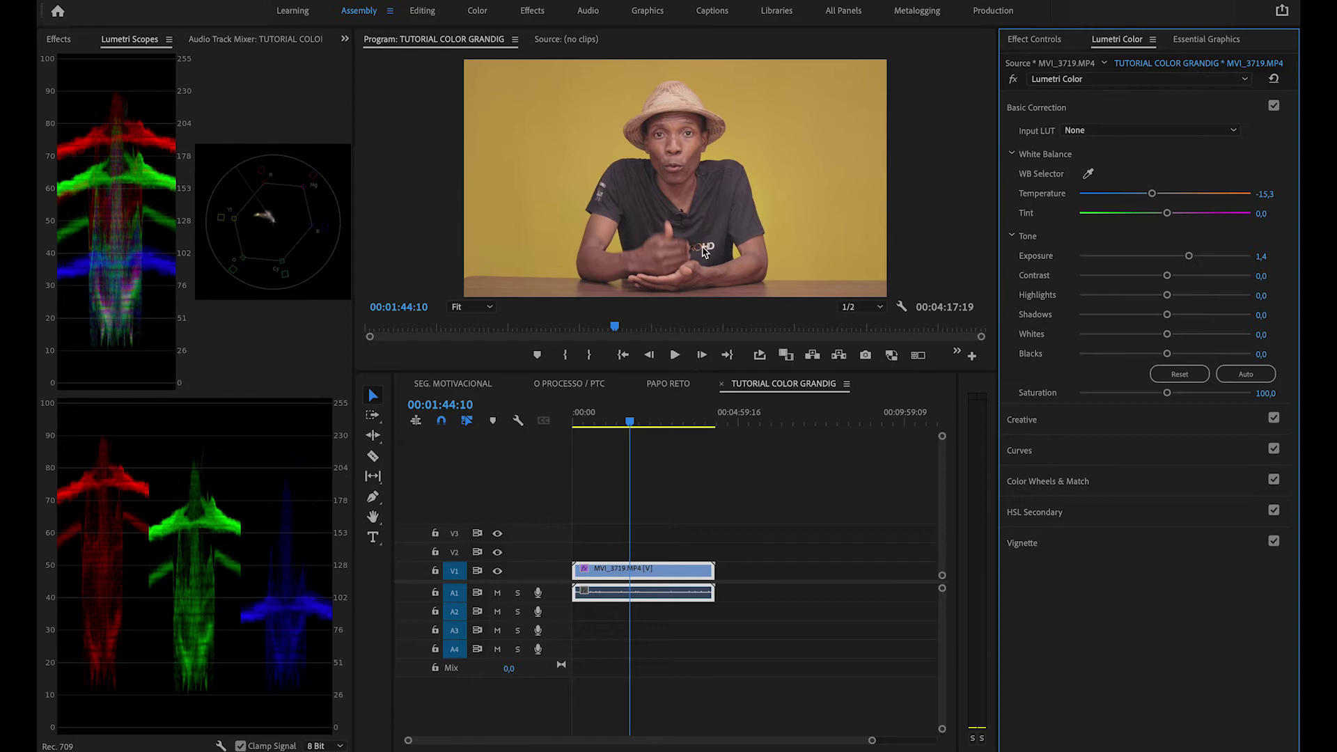
left_click_drag(1167, 214, 1157, 216)
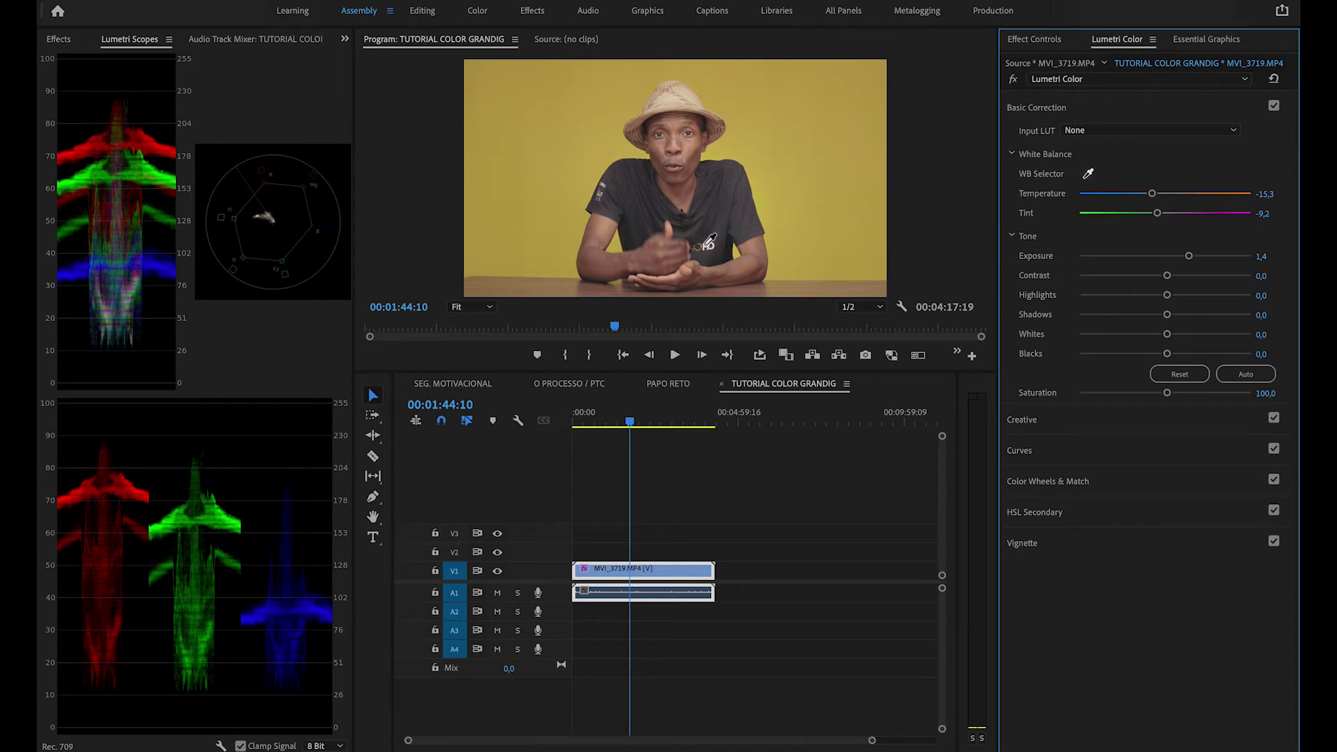
Step: Sample white balance (Temperature -29.7, Tint -7.3), then set Contrast 53.7 and Shadows -17.9
left_click(707, 246)
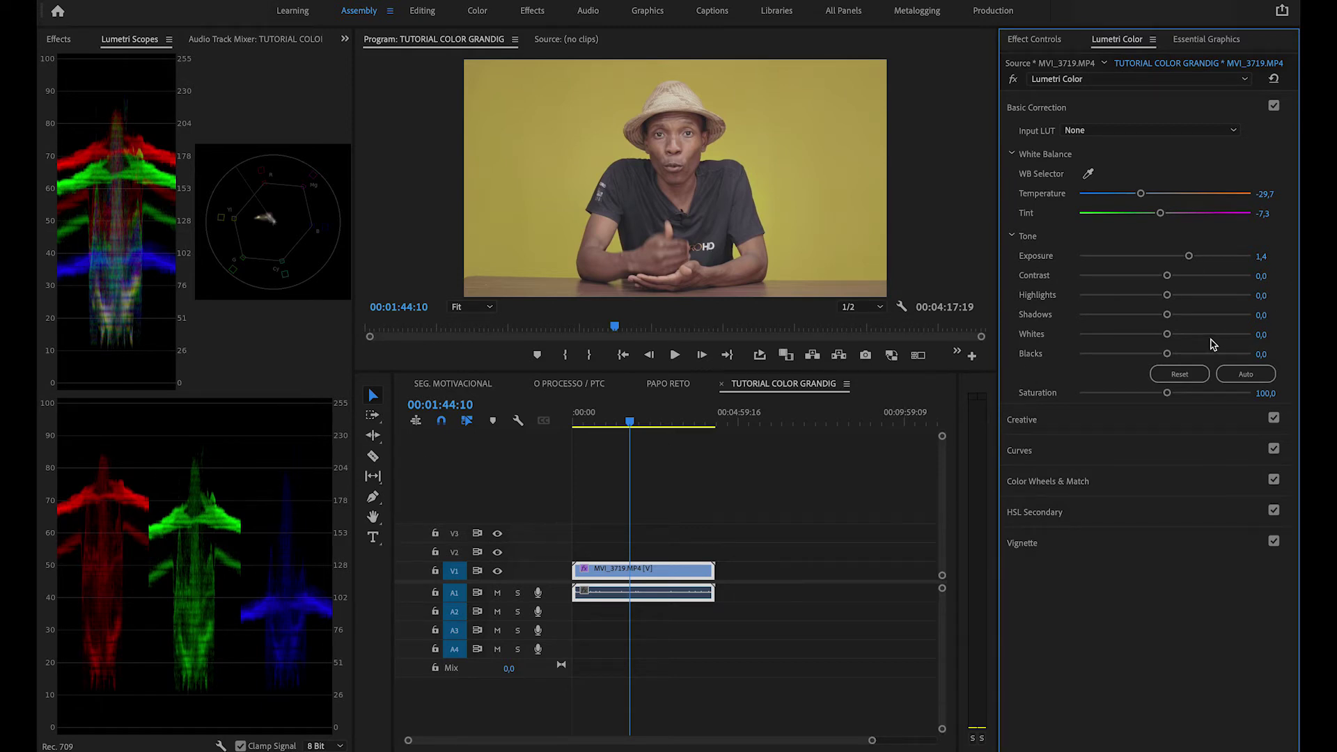
left_click_drag(1166, 276, 1212, 287)
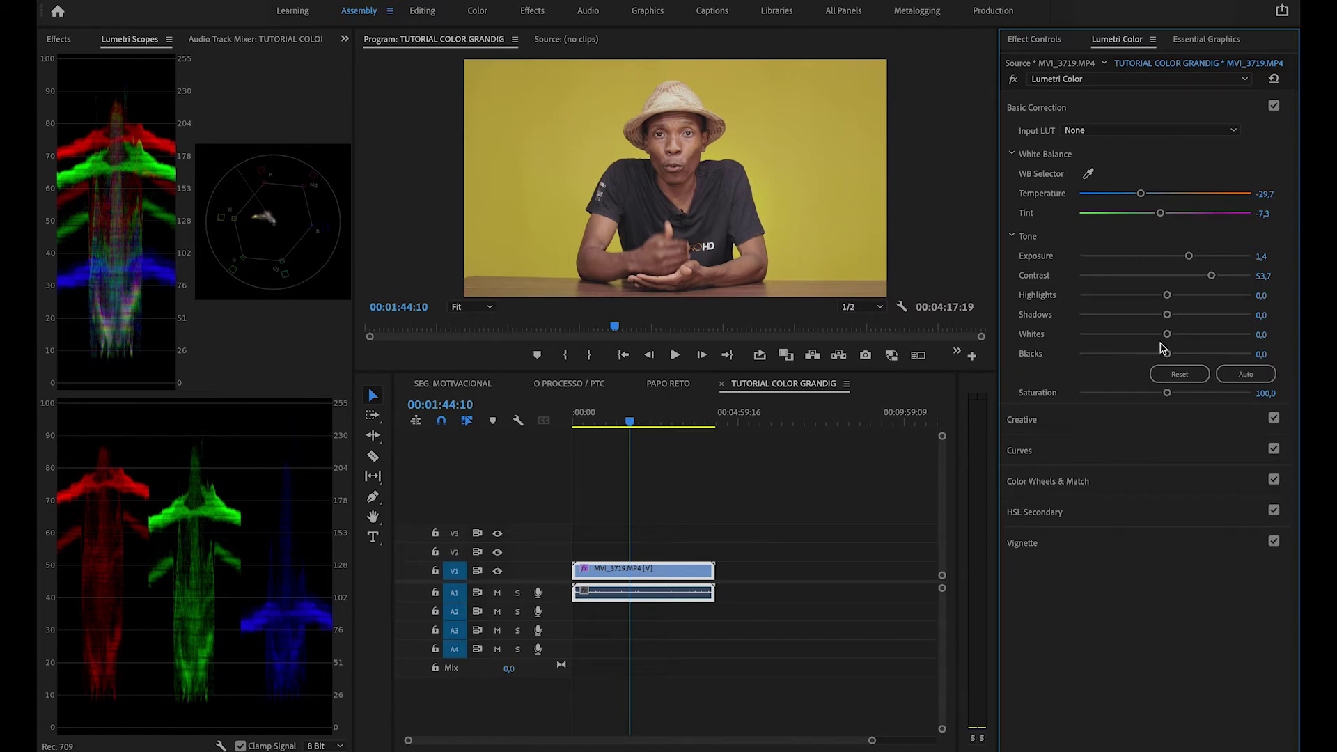
left_click_drag(1161, 321, 1156, 324)
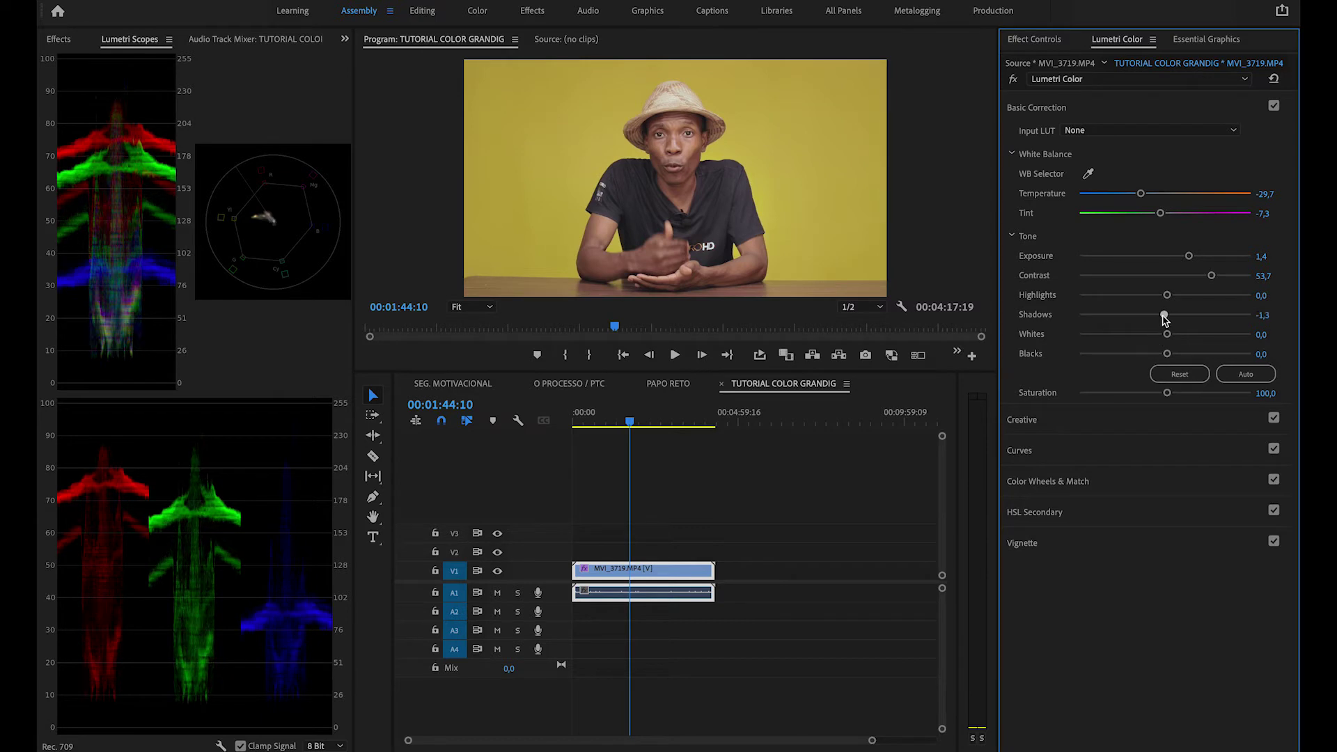
left_click_drag(1154, 322, 1150, 319)
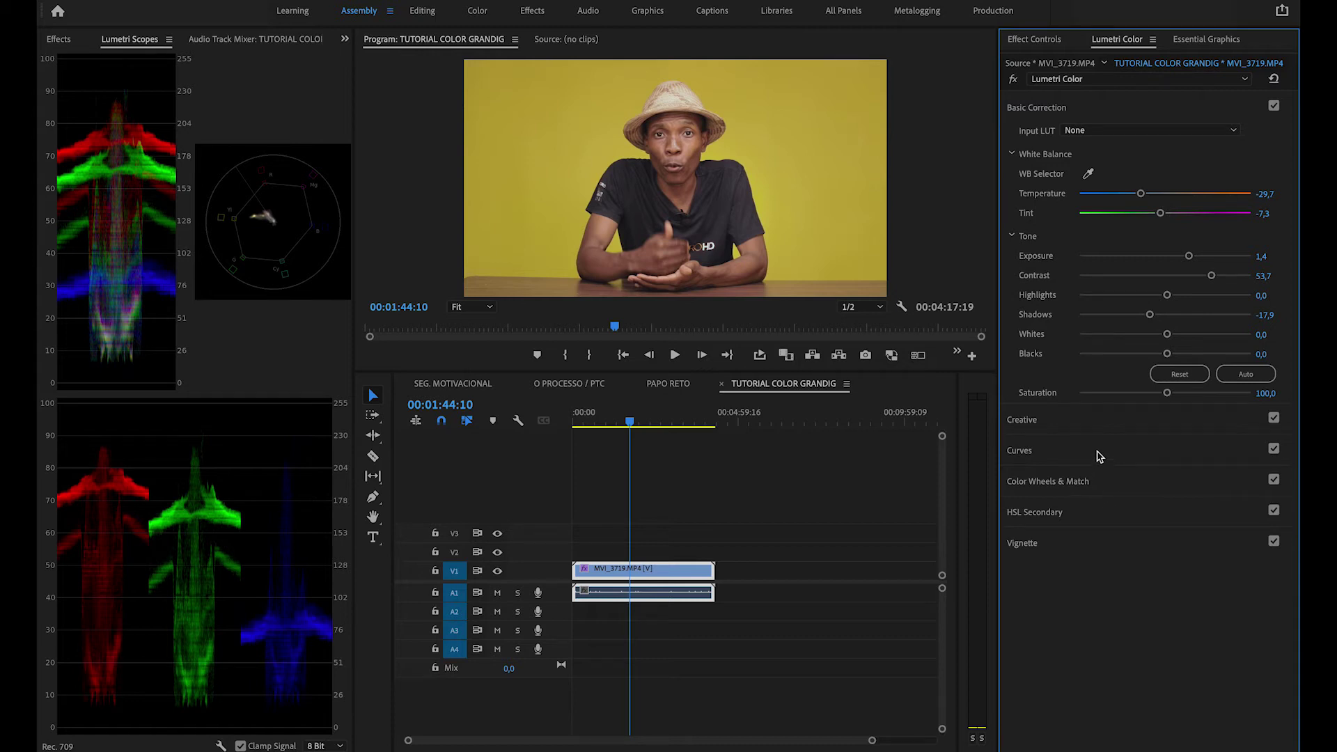
left_click(1090, 506)
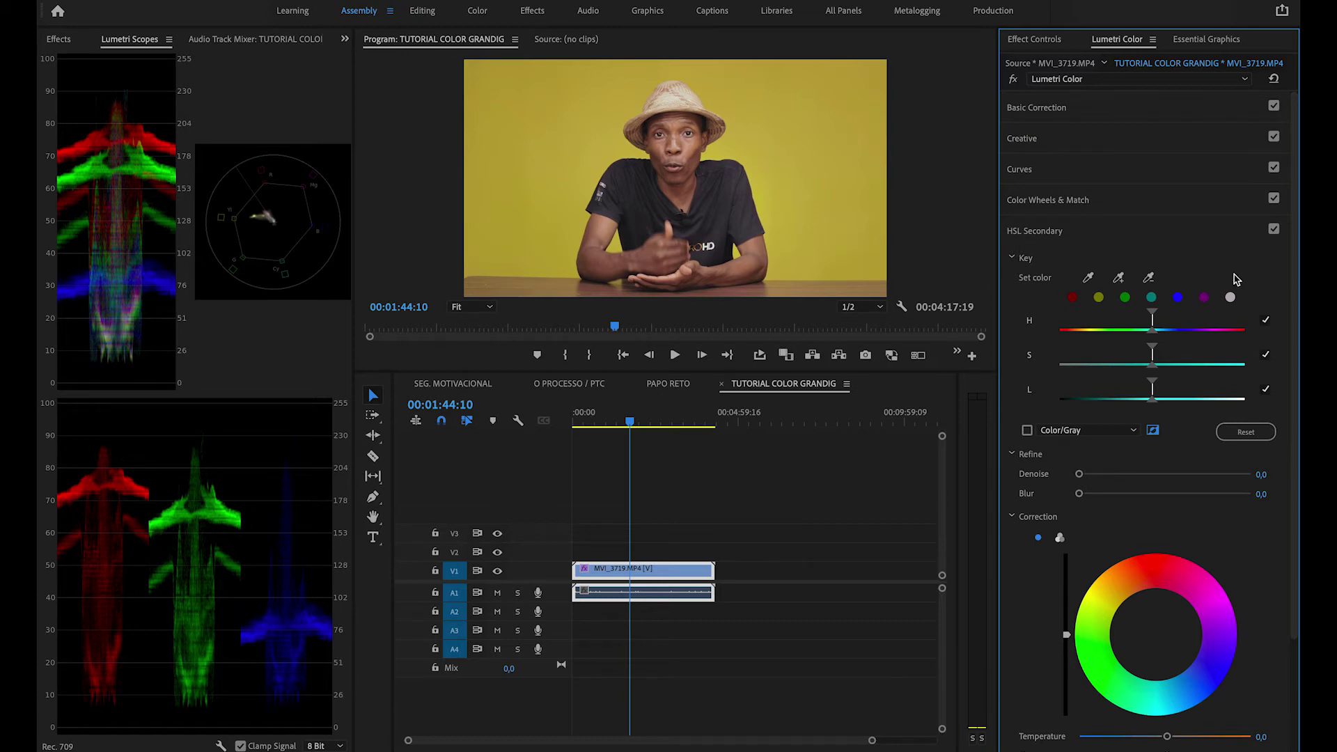
Step: Key the yellow background with the HSL eyedropper, refining ranges with Denoise 3.1 and Blur 2.6
left_click(1090, 279)
left_click(828, 174)
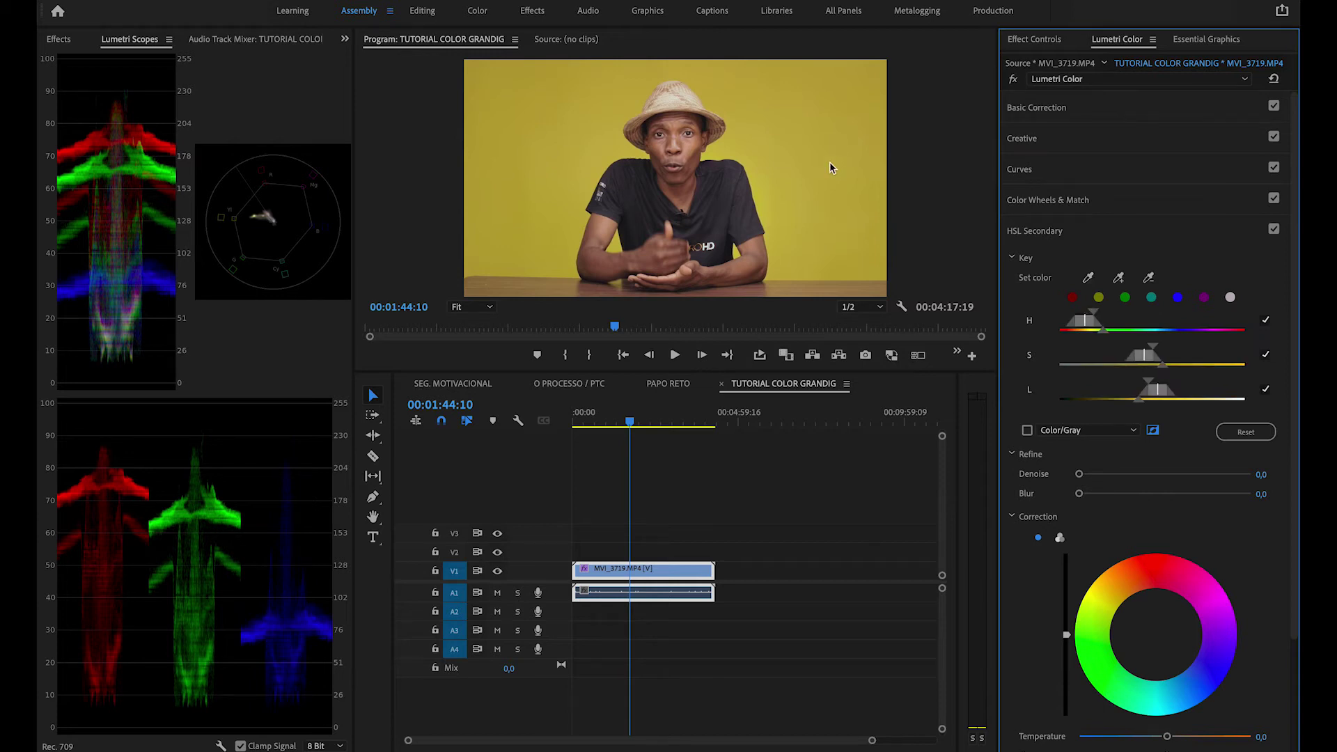
left_click(1027, 431)
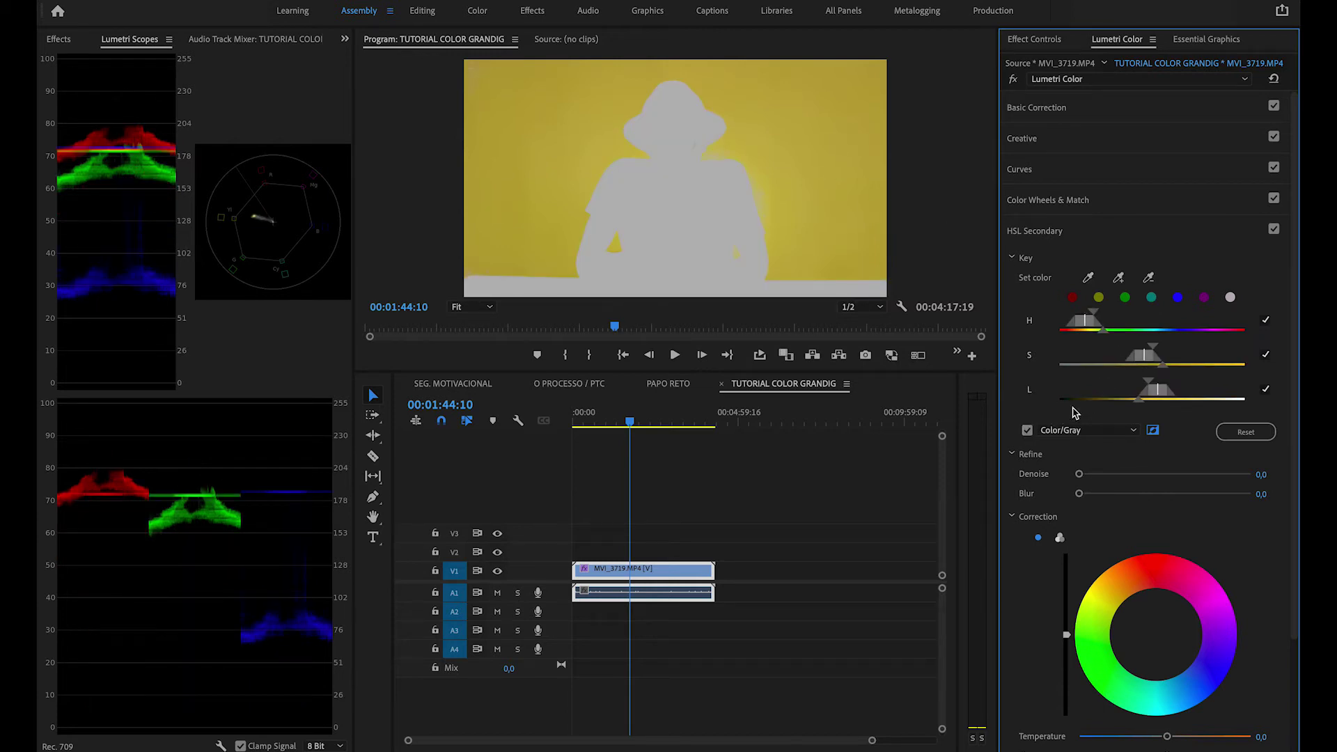
left_click_drag(1142, 357, 1143, 359)
left_click_drag(1139, 401, 1128, 401)
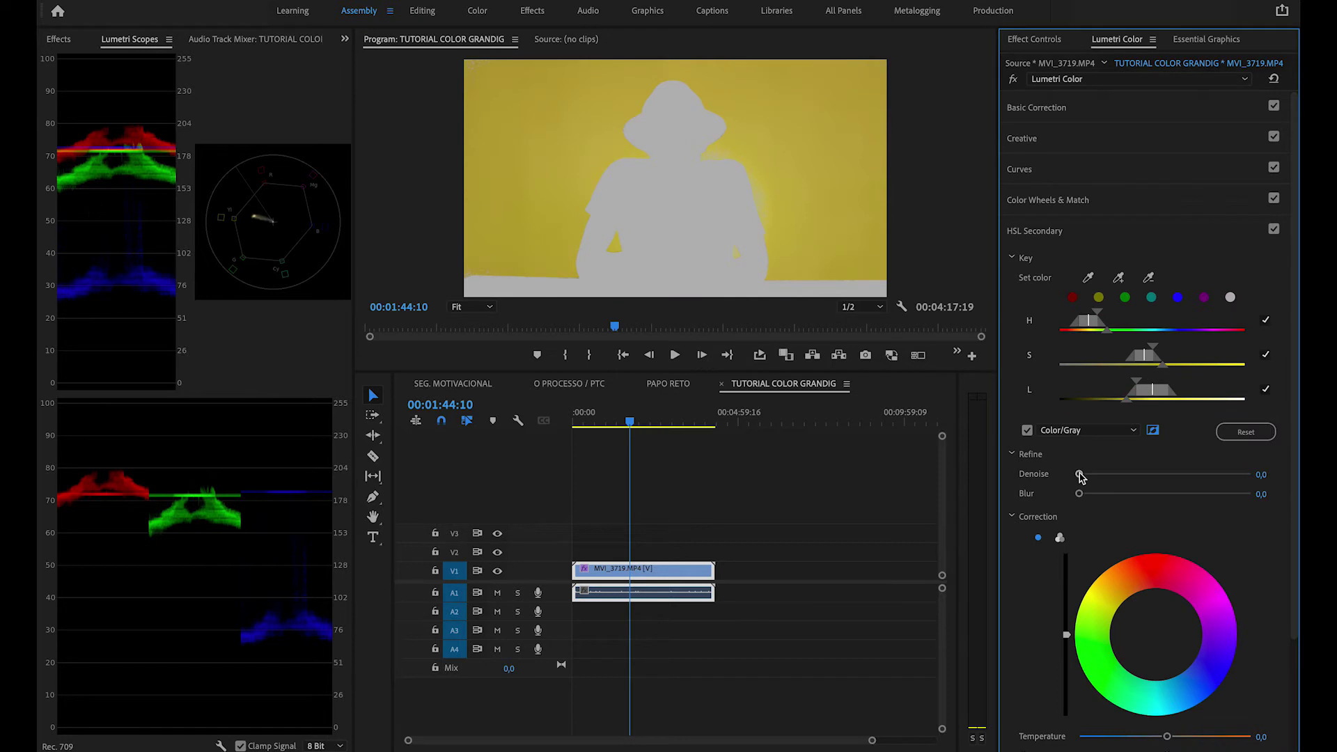
left_click_drag(1081, 474, 1085, 493)
Step: Push the keyed background warmer with the correction wheel, then disable HSL Secondary to compare
left_click(1156, 634)
left_click_drag(1156, 634, 1139, 605)
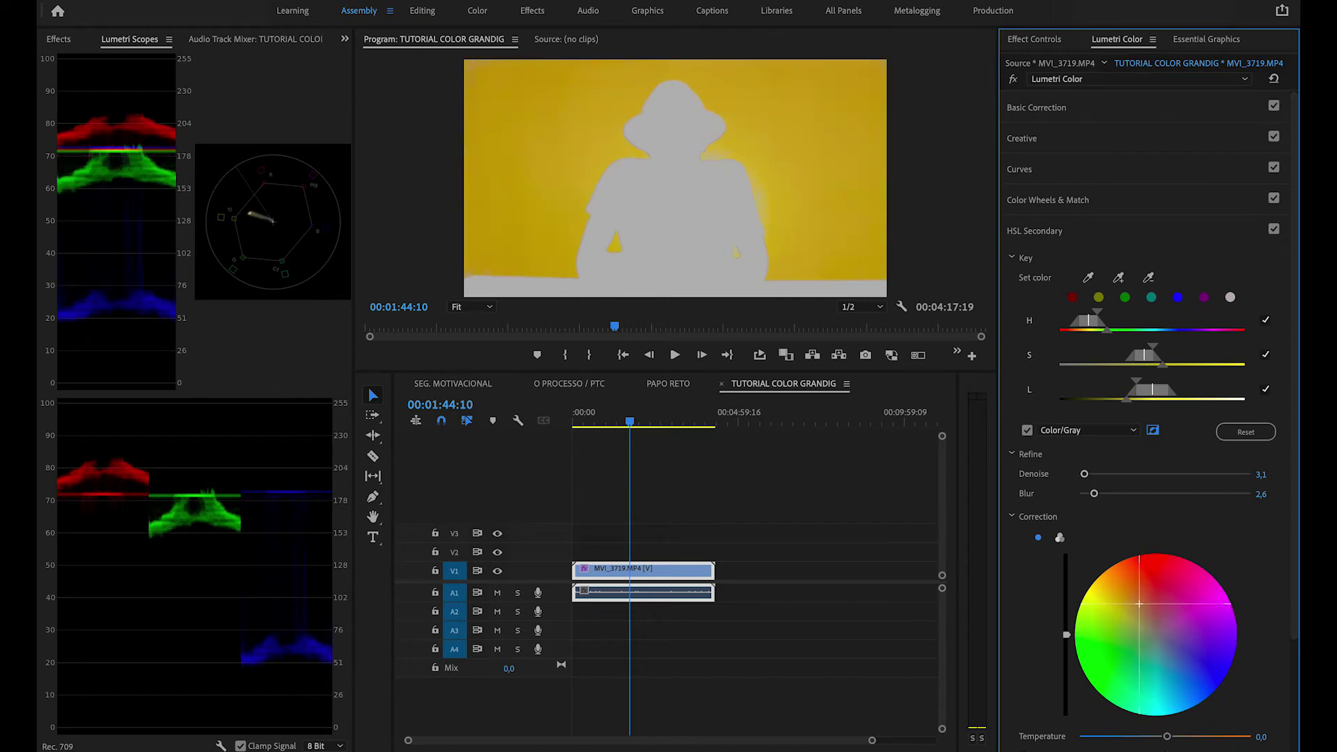
left_click(1273, 229)
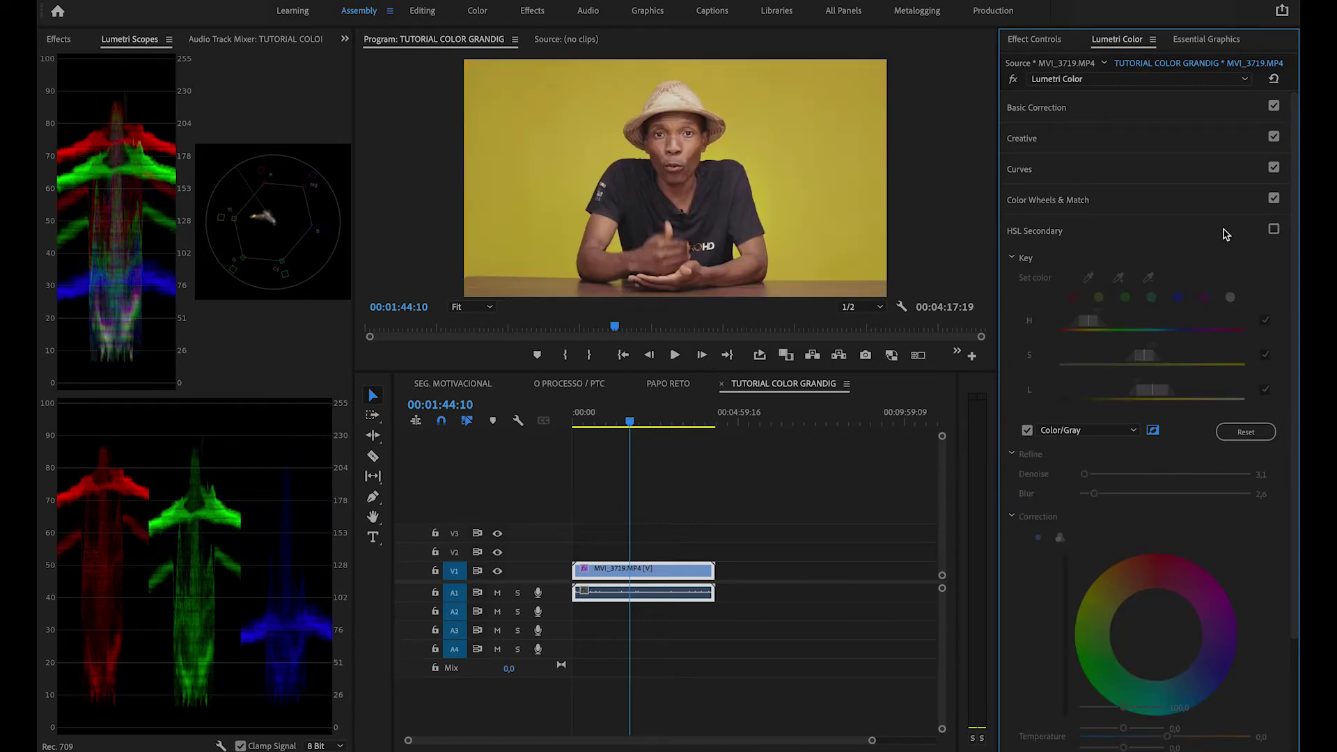
Step: Re-enable HSL Secondary and drag the correction wheel to push the yellow background toward orange
left_click(1273, 229)
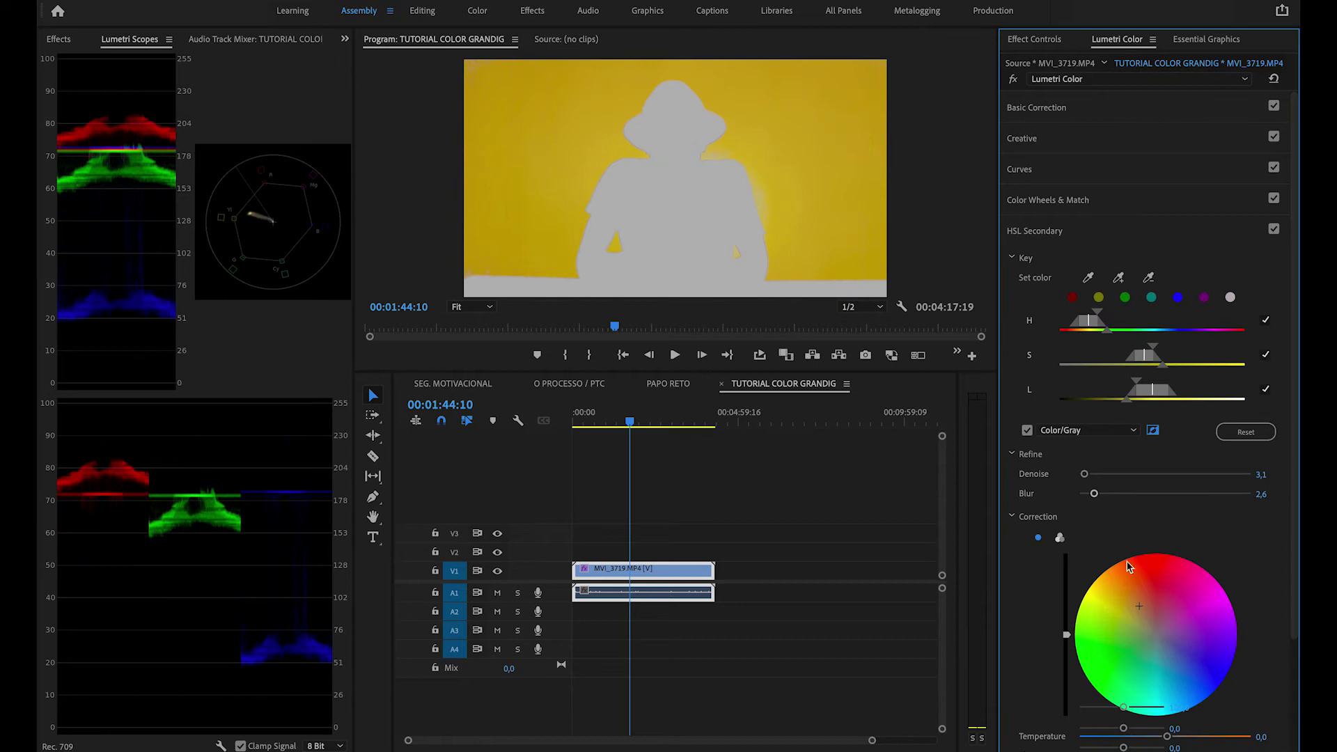
left_click_drag(1139, 605, 1122, 608)
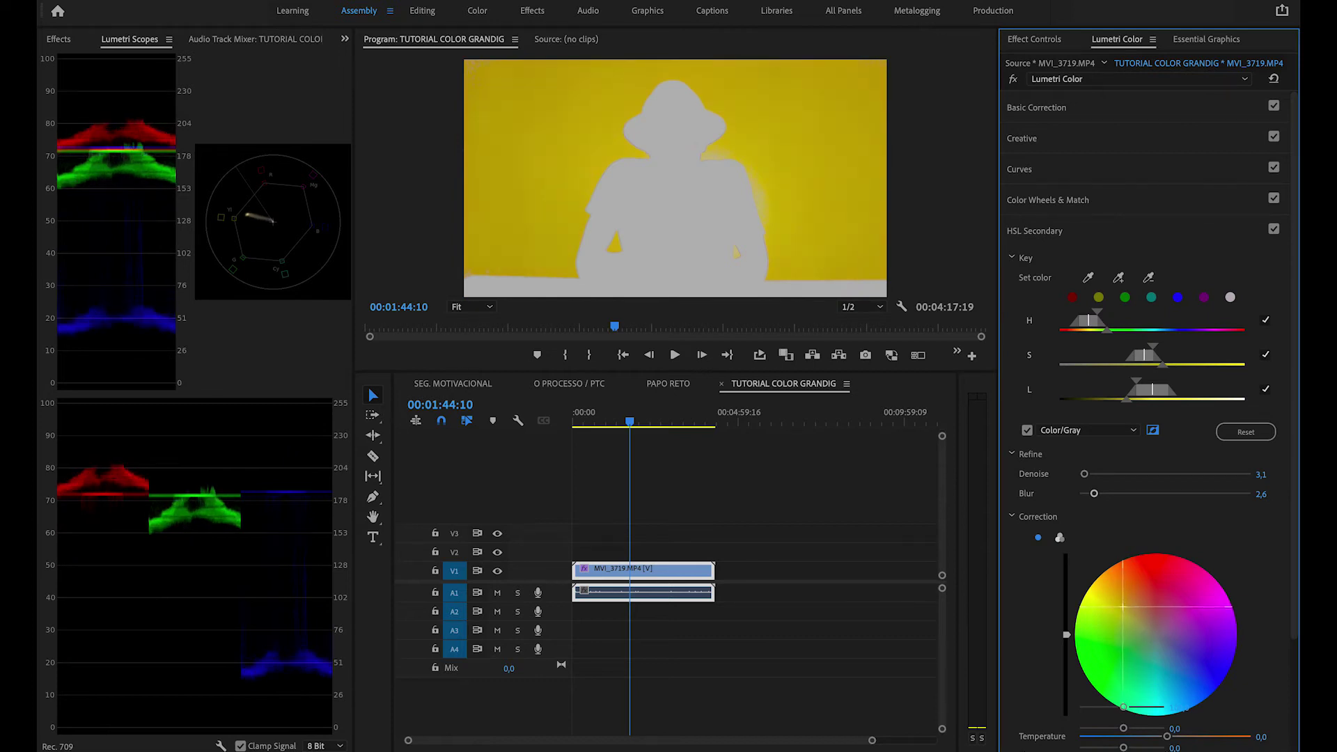
left_click_drag(1122, 608, 1139, 598)
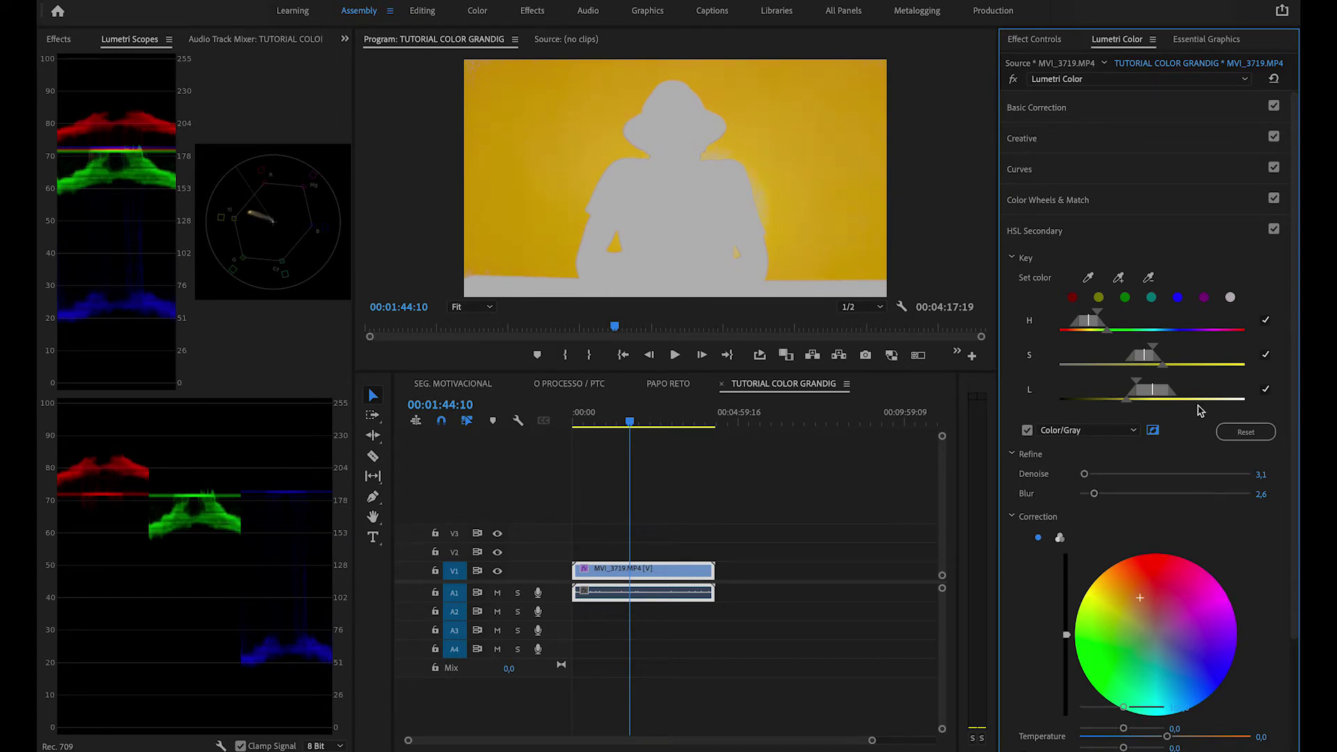
Step: Toggle the matte preview and turn off Color/Gray to show the normal image
scroll(1222, 550, "down", 2)
scroll(1232, 518, "down", 2)
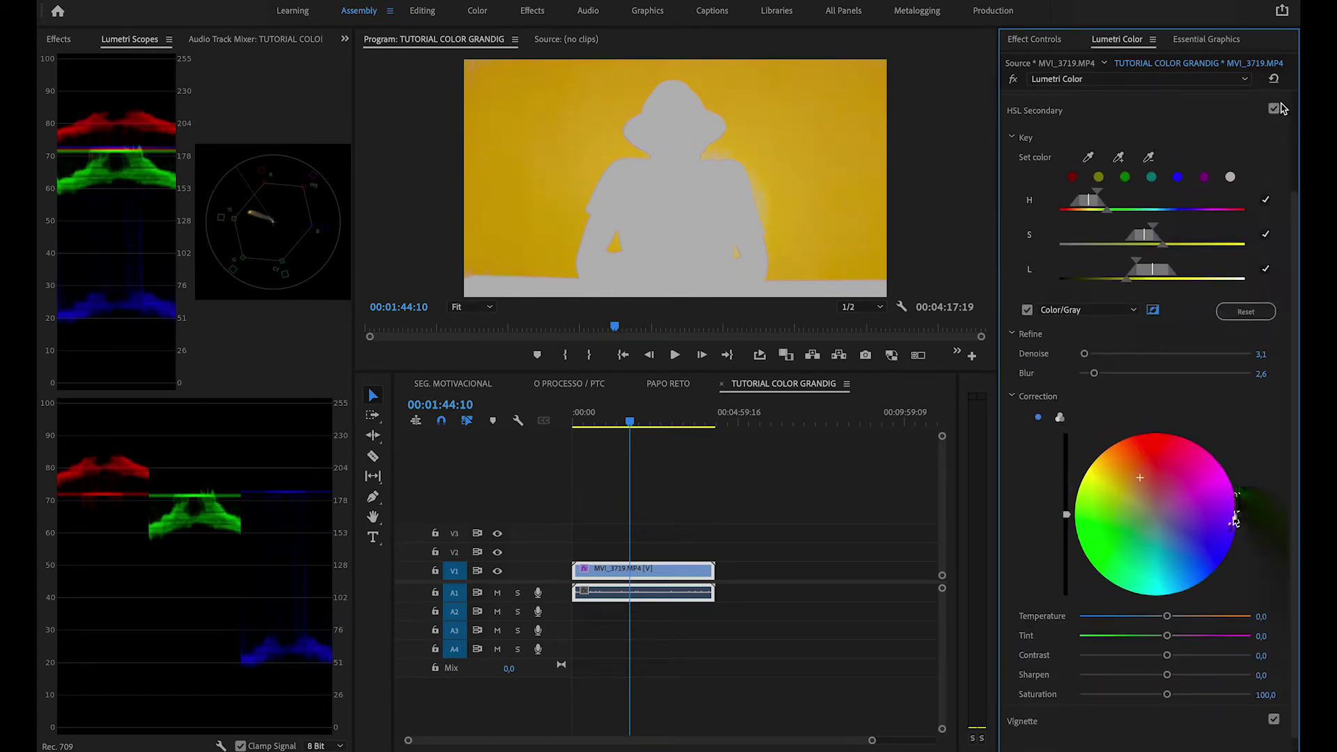
left_click(1153, 311)
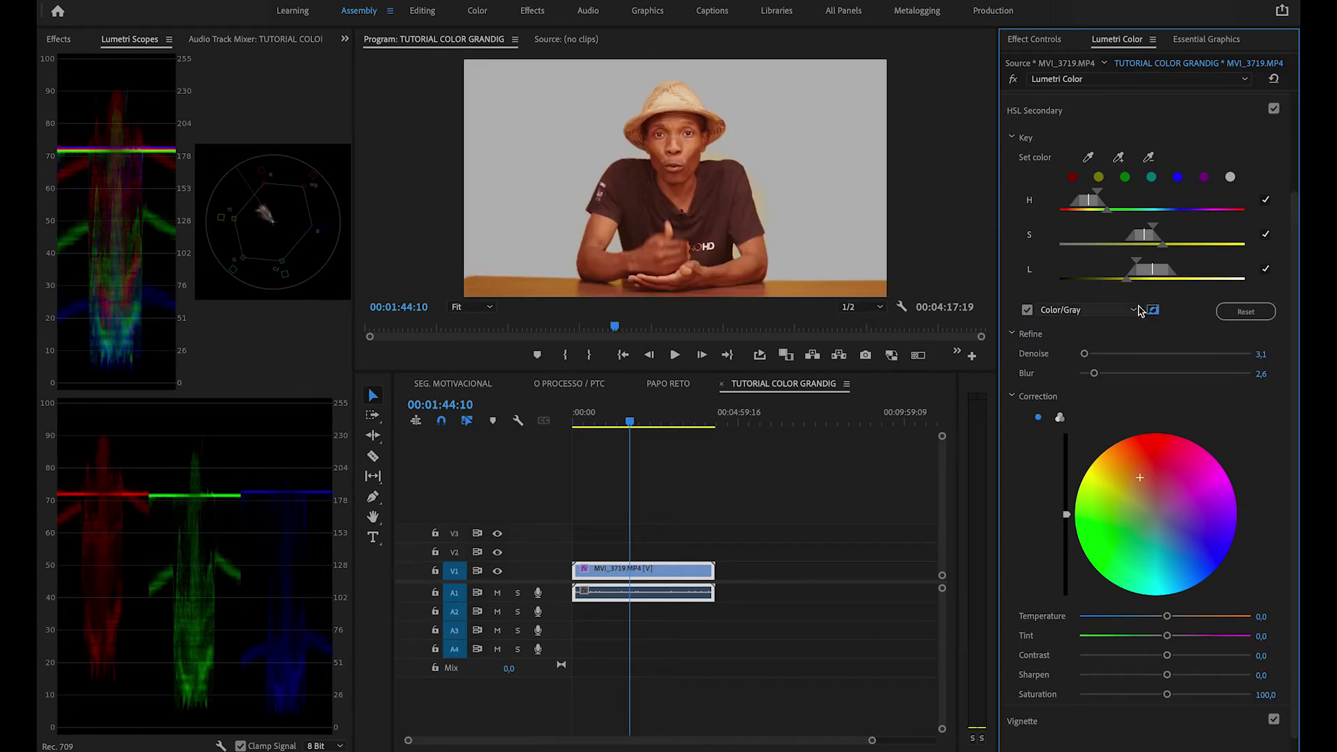
left_click(1153, 311)
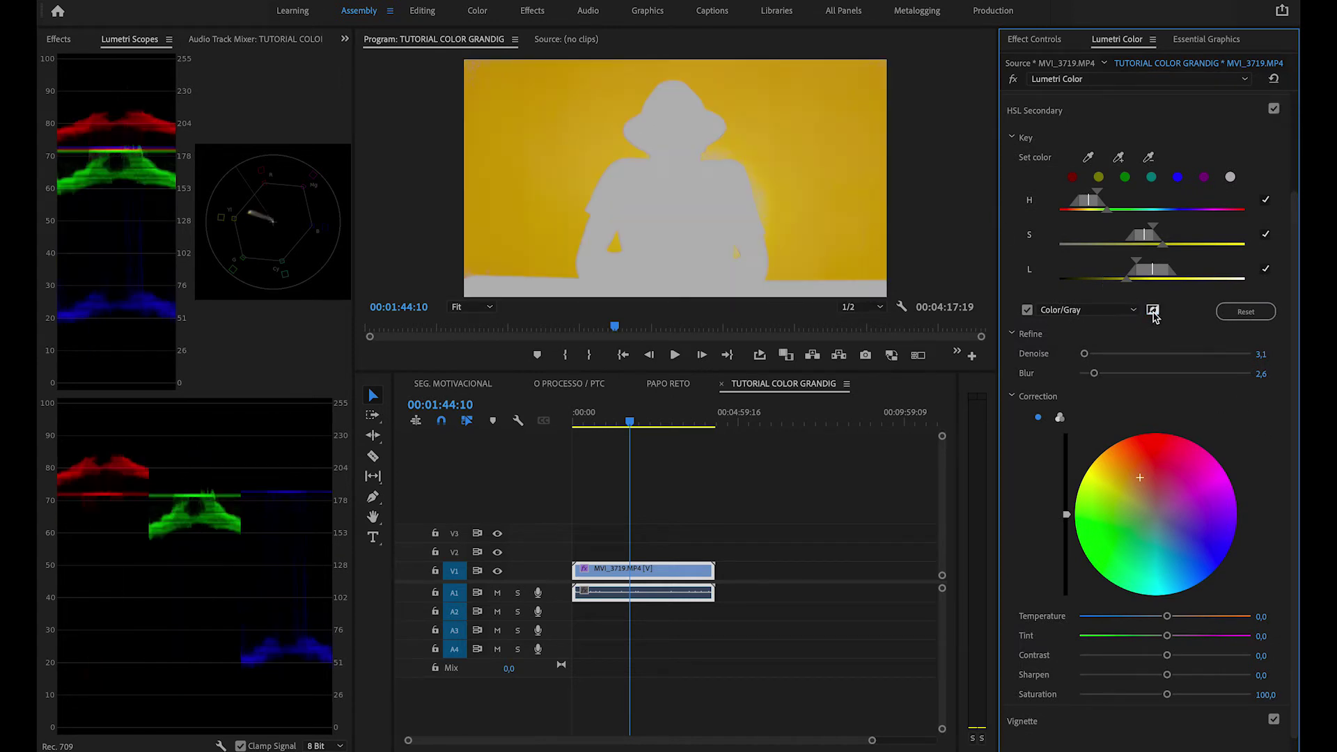
left_click(1028, 312)
scroll(1234, 472, "up", 1)
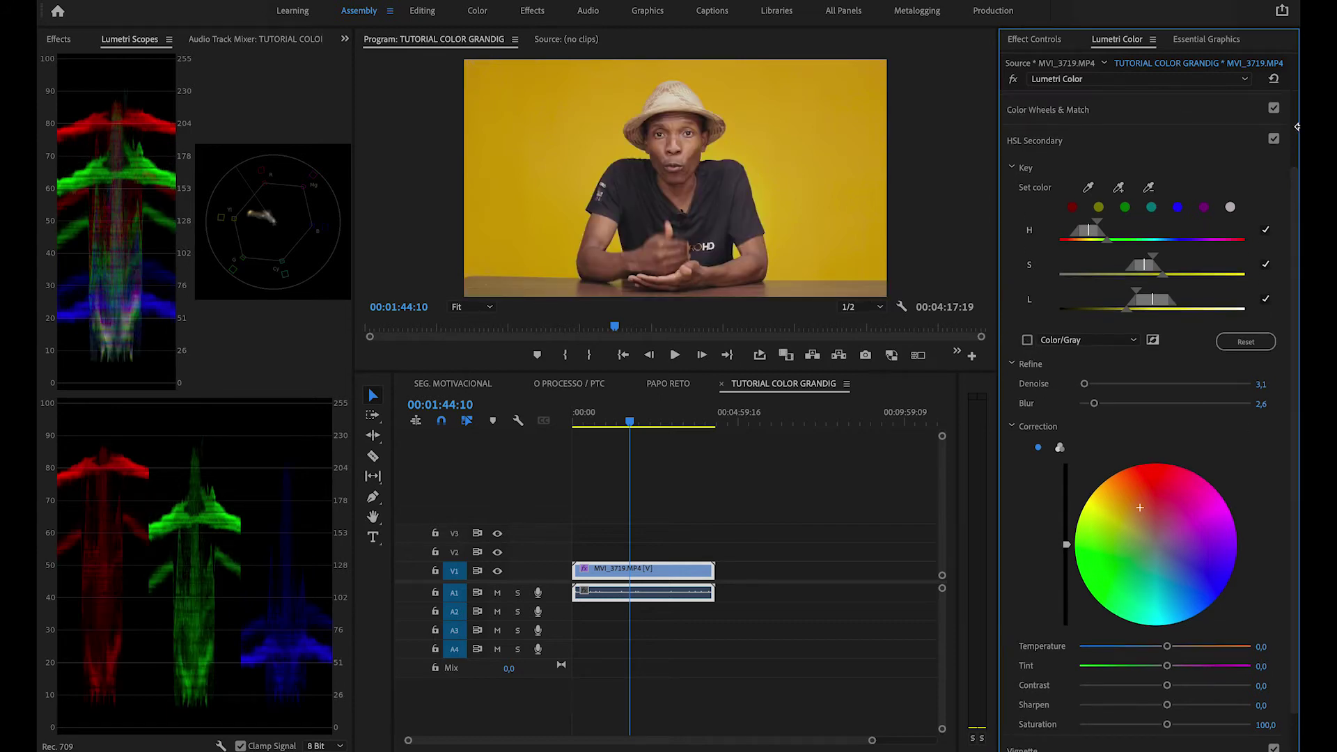
Step: Compare HSL Secondary off and on, then reset it to default settings
left_click(1274, 140)
left_click(1273, 140)
left_click(1273, 139)
left_click(1273, 140)
left_click(1206, 83)
left_click(1215, 98)
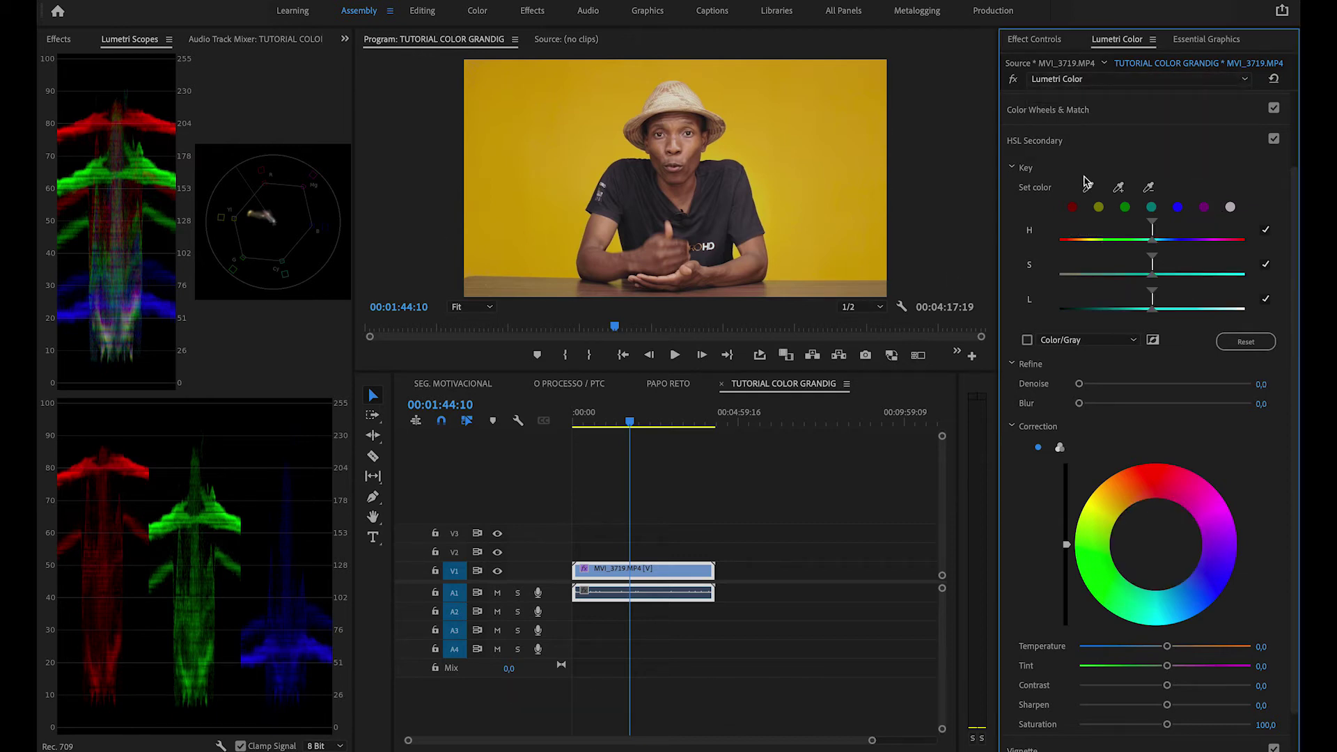
Step: Rekey on the yellow backdrop with grey-mask preview, refining to Denoise 3.1 and Blur 1.8
left_click(1089, 190)
left_click(831, 171)
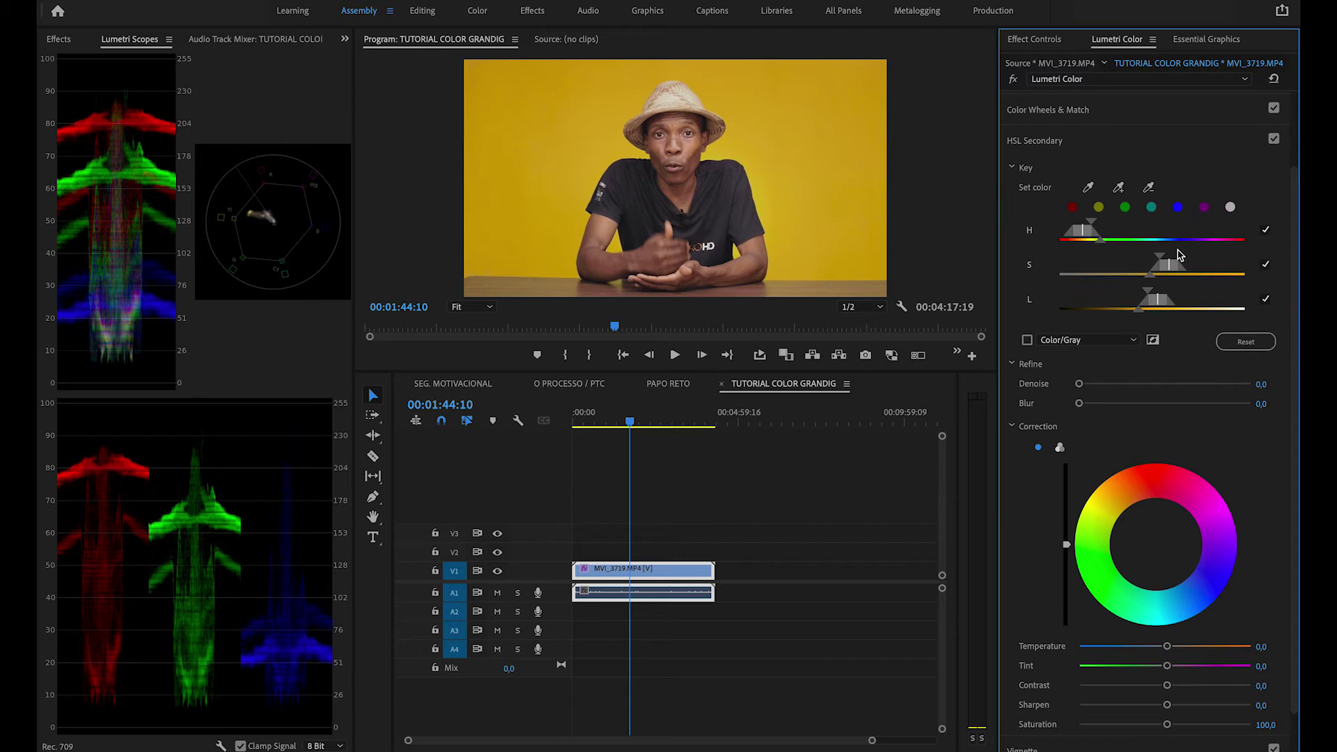
left_click(1028, 340)
left_click_drag(1078, 383, 1089, 404)
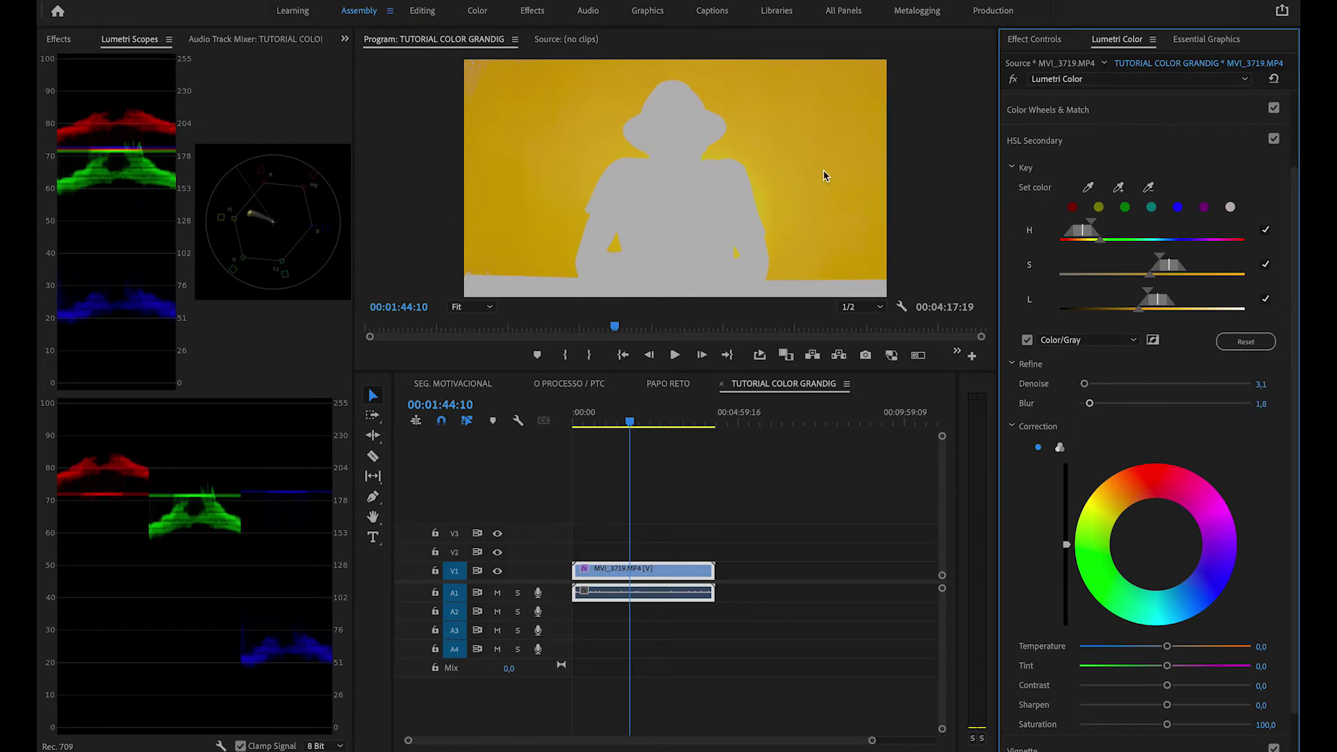
left_click(1153, 342)
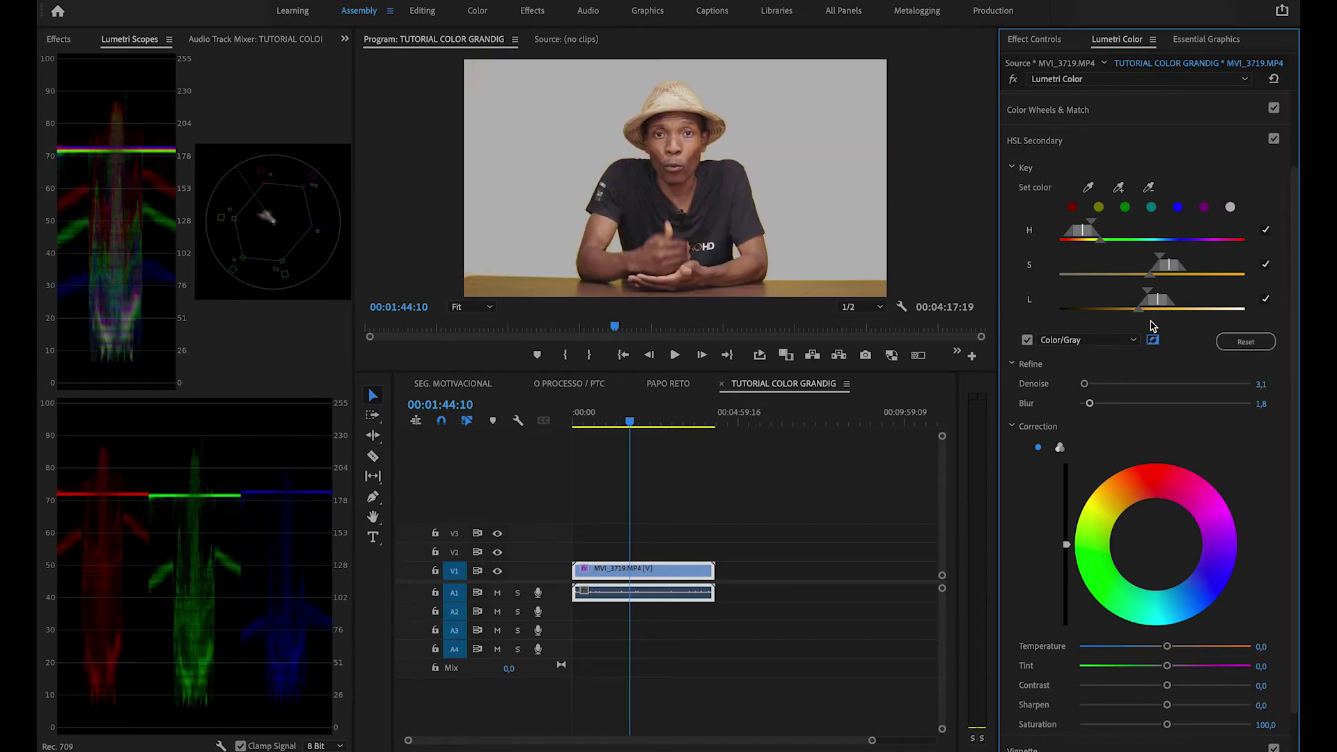
left_click(1153, 340)
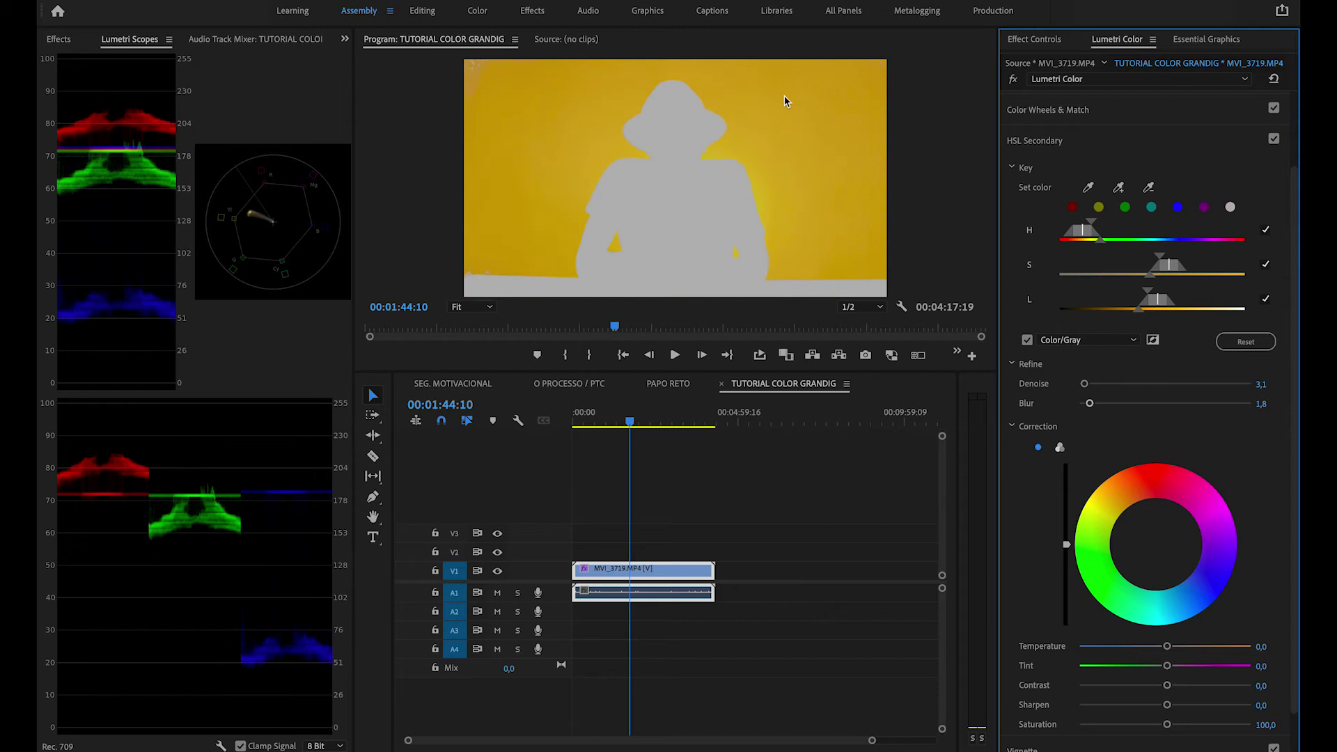
Step: Turn off the grey mask, nudge the background correction slightly, and compare HSL Secondary off and on
left_click(1153, 341)
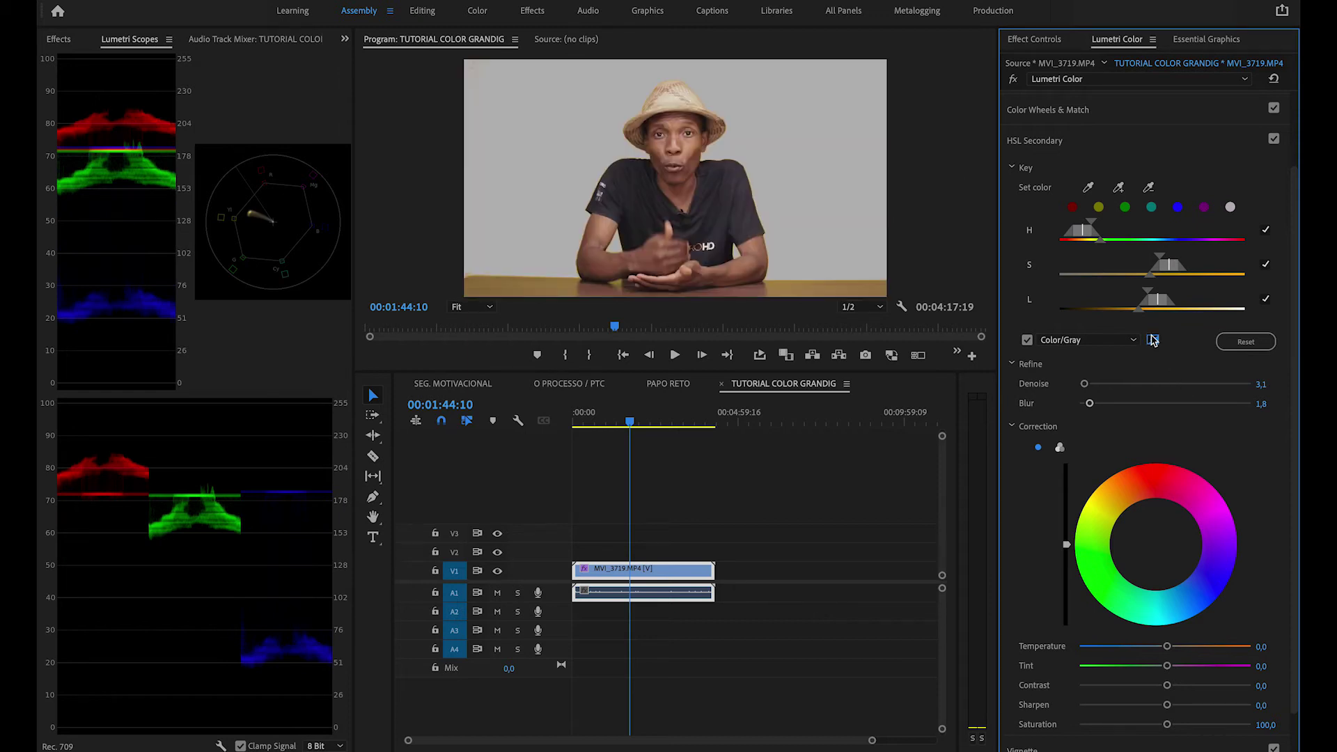
left_click(1026, 342)
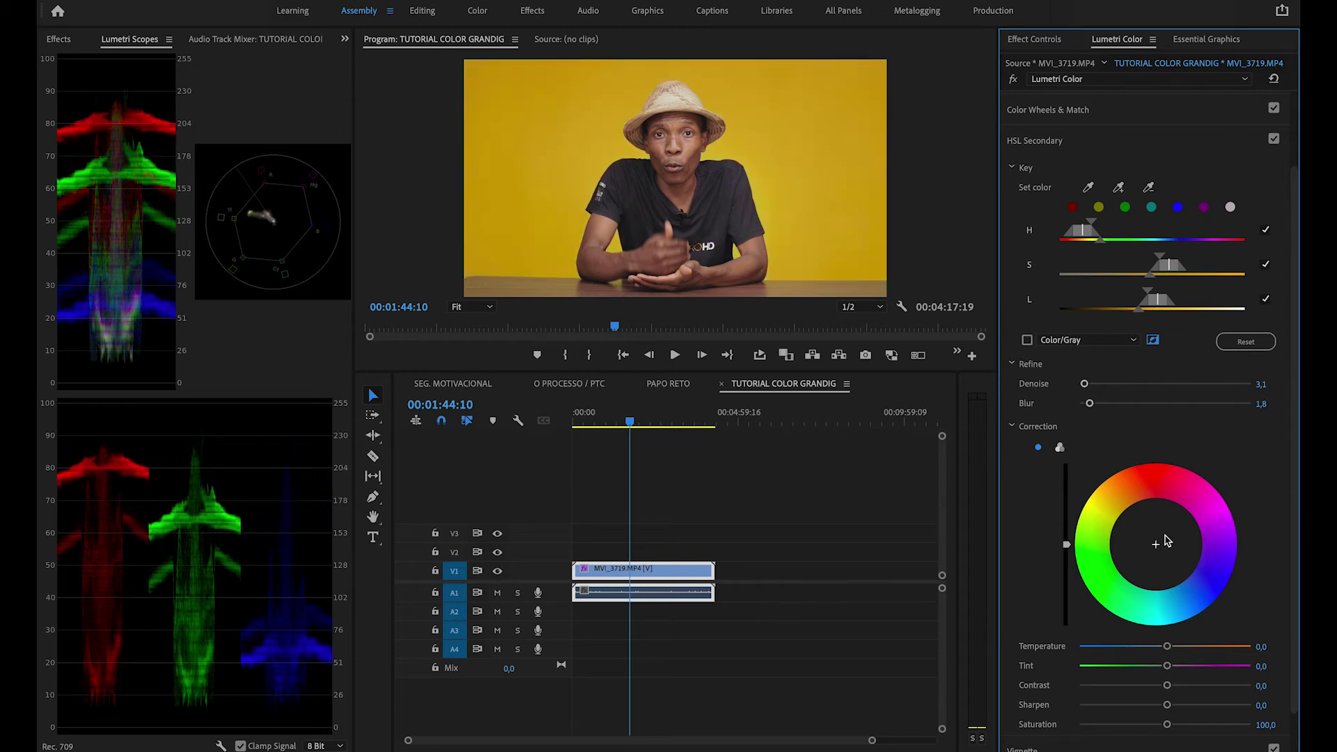
left_click_drag(1156, 544, 1157, 539)
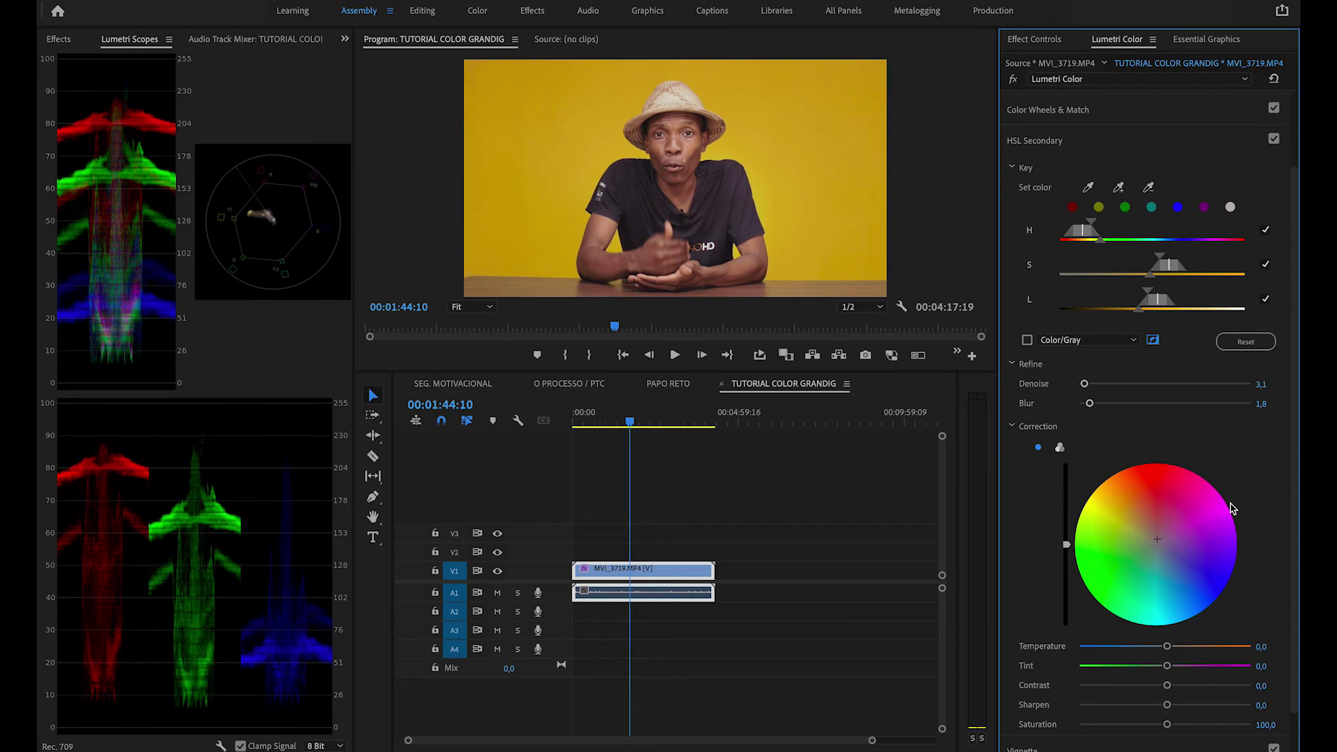
left_click(1273, 140)
left_click(1273, 140)
left_click(1274, 140)
left_click(1274, 140)
Step: Open Color Wheels & Match, lower the Shadows slider slightly and nudge the Shadows wheel for a subtle tint
scroll(1219, 170, "up", 3)
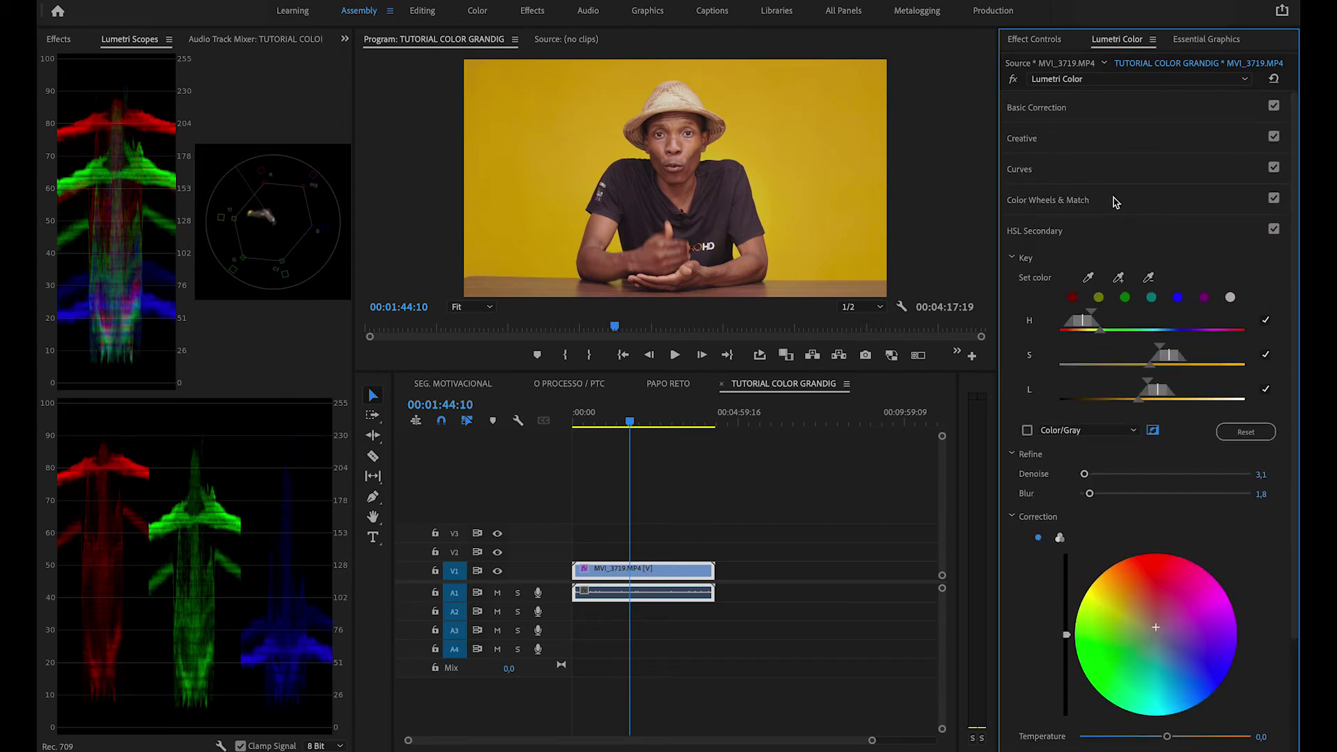
left_click(1112, 202)
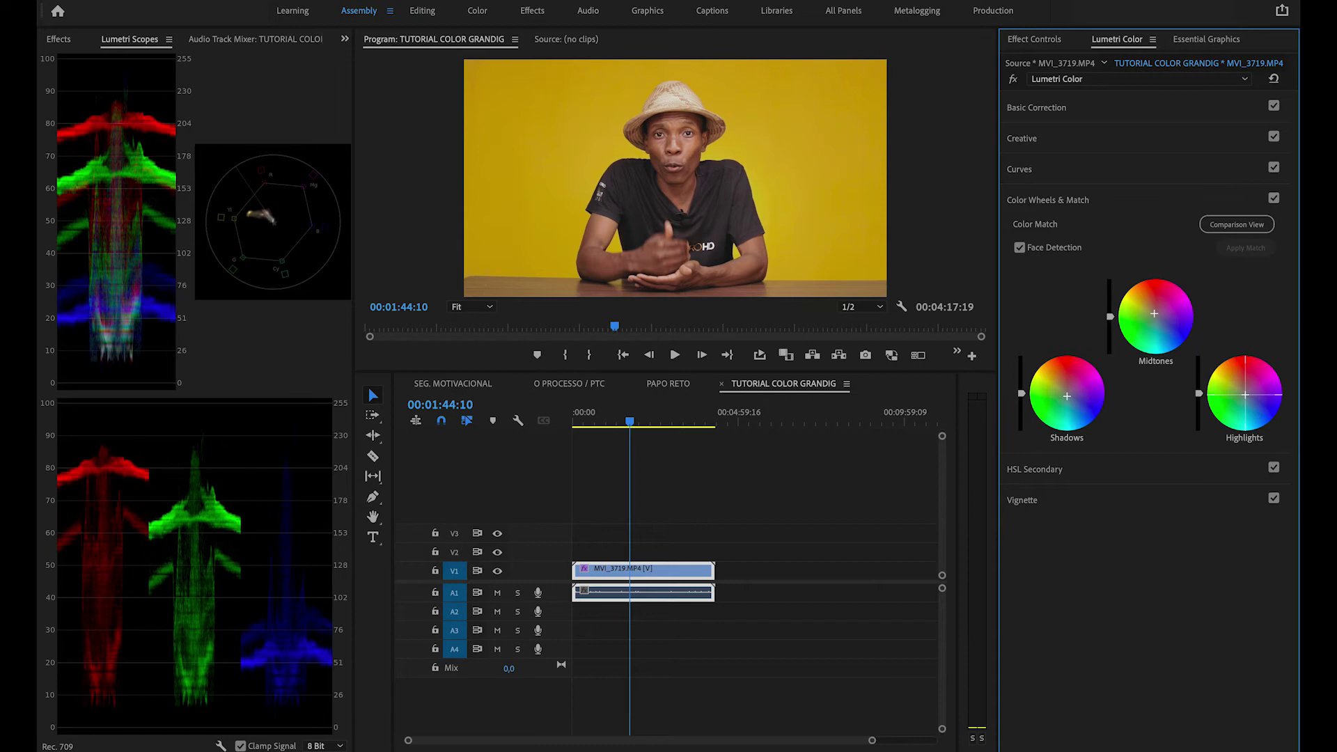
left_click(1273, 199)
left_click(1274, 199)
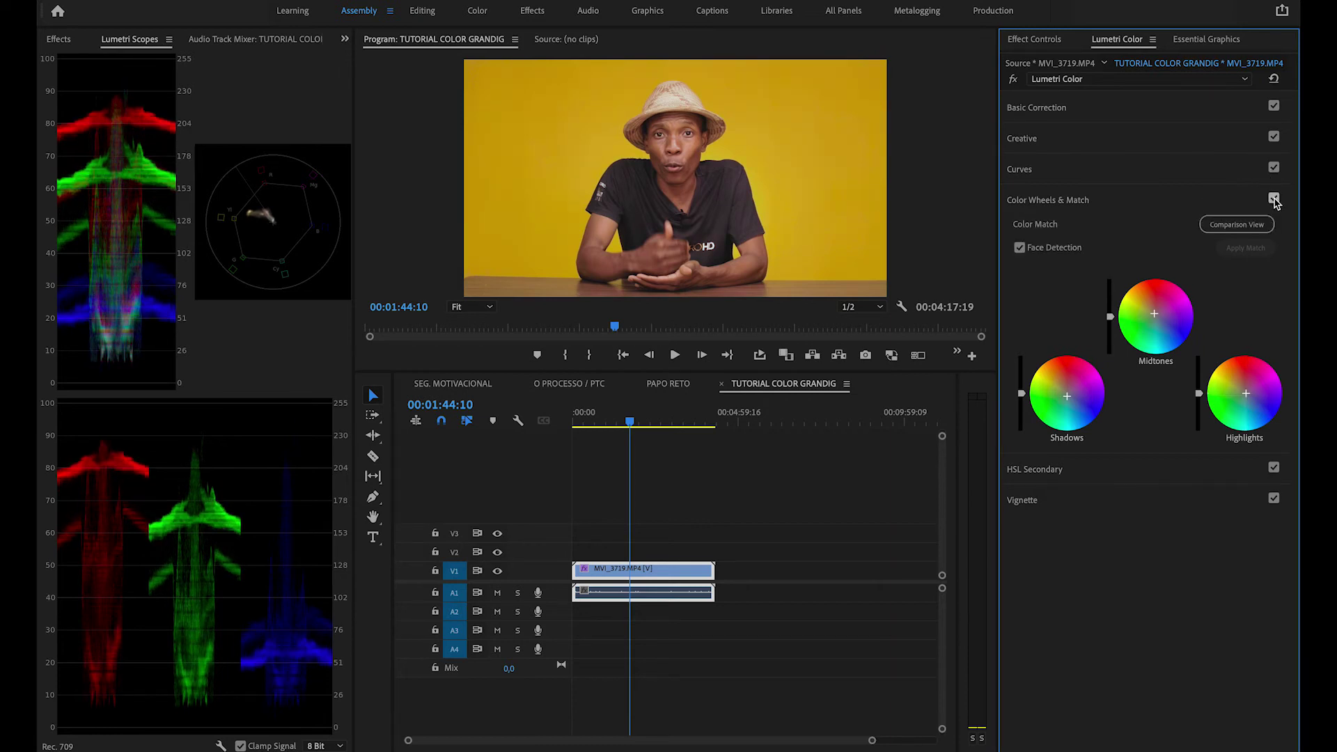
left_click(1273, 199)
left_click(1273, 199)
left_click_drag(1021, 393, 1022, 397)
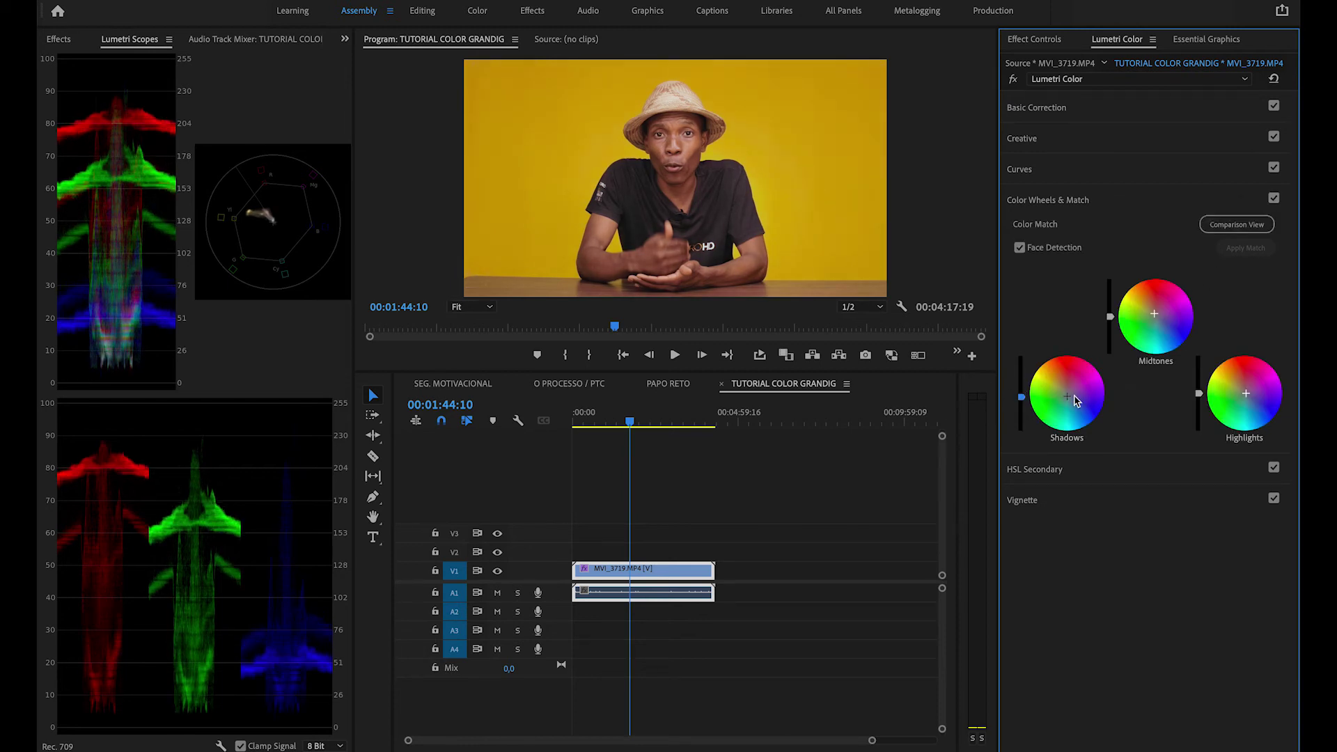
left_click_drag(1071, 402, 1070, 400)
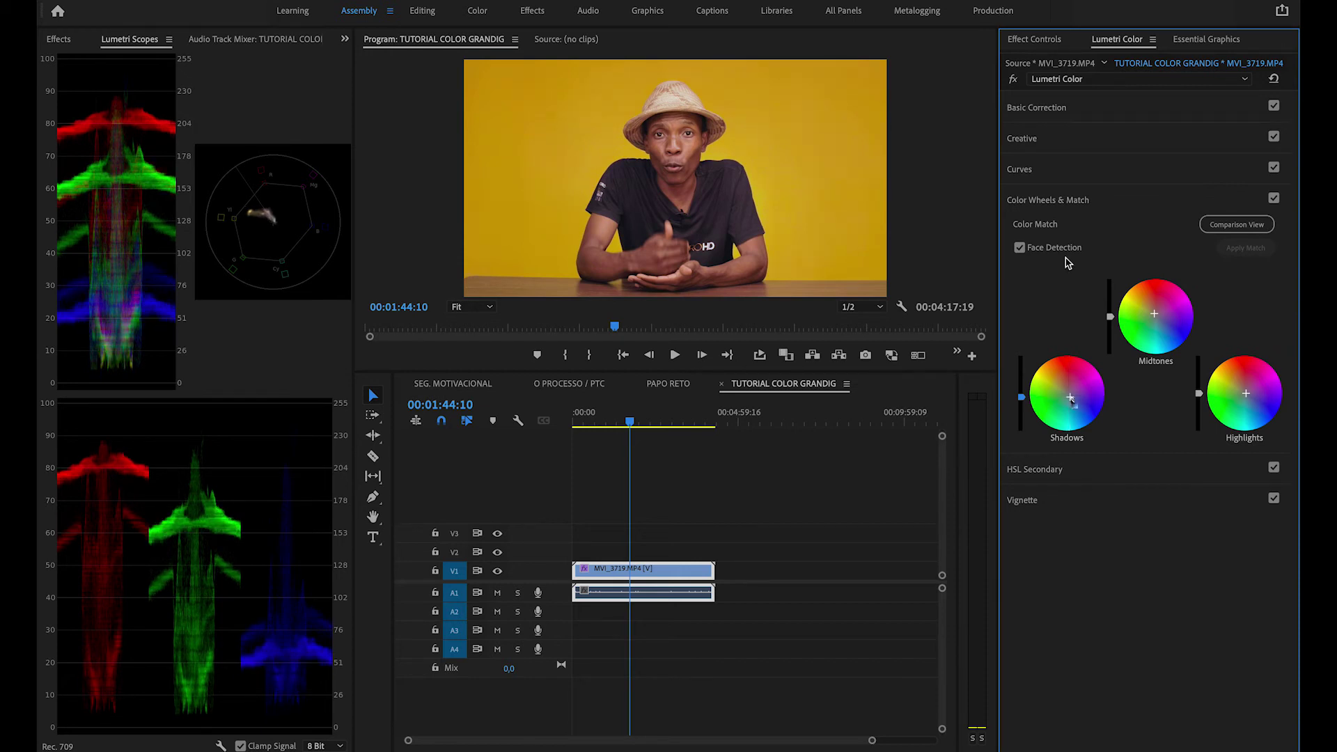
Step: Toggle the Lumetri Color effect off and on to compare the graded and ungraded clip
left_click(1013, 80)
left_click(1013, 79)
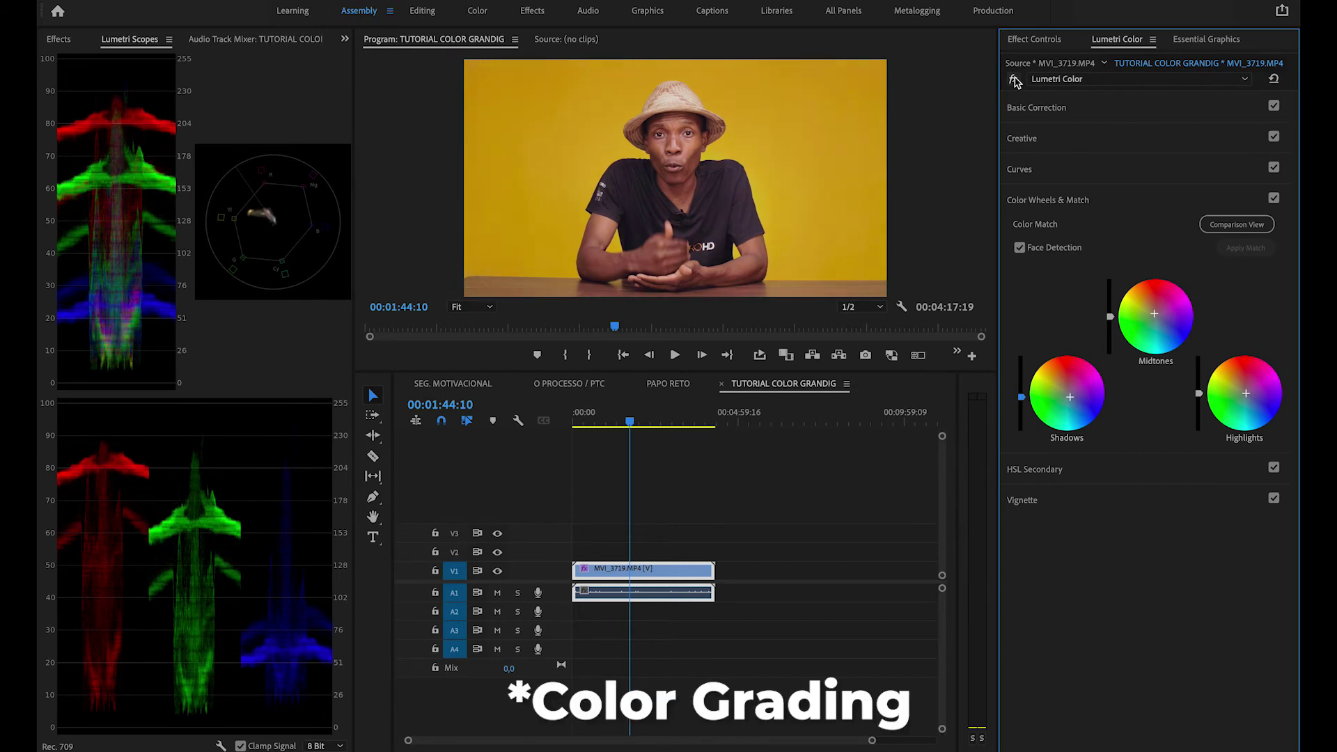
left_click(1104, 80)
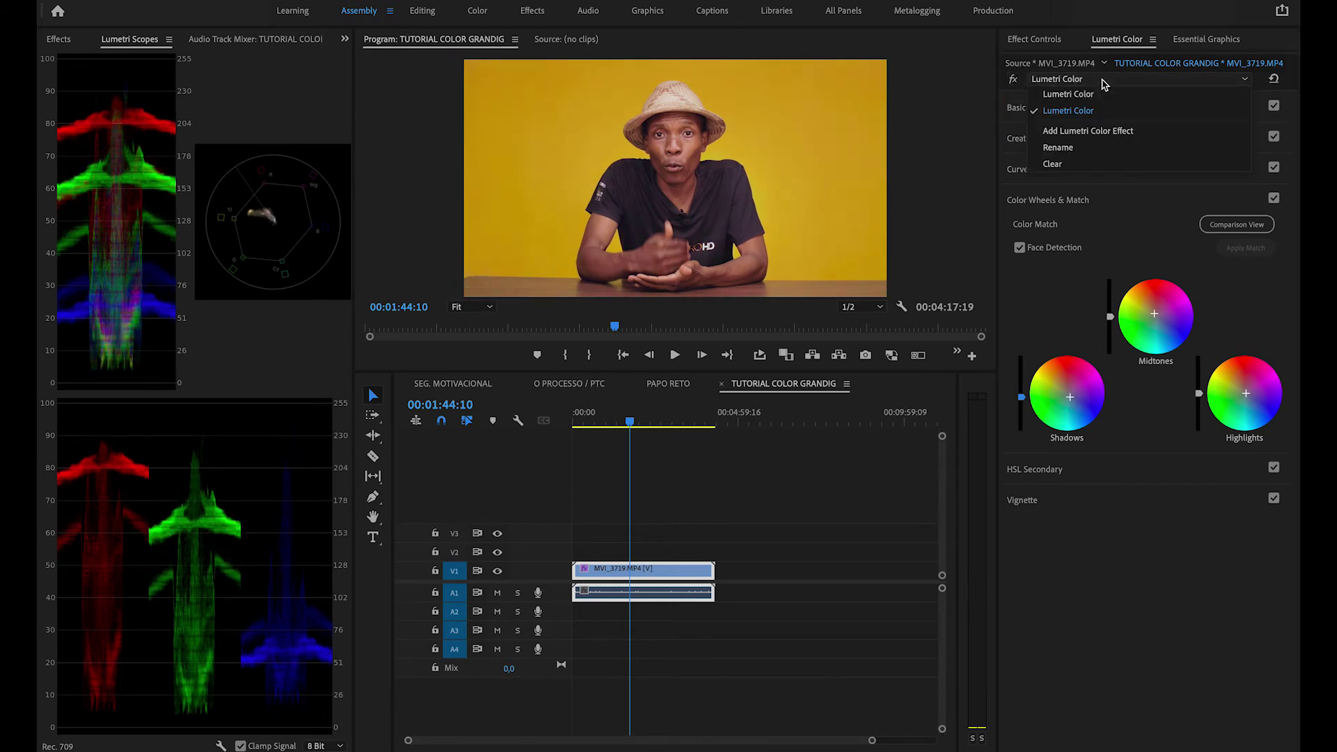
left_click(1099, 96)
left_click(1013, 79)
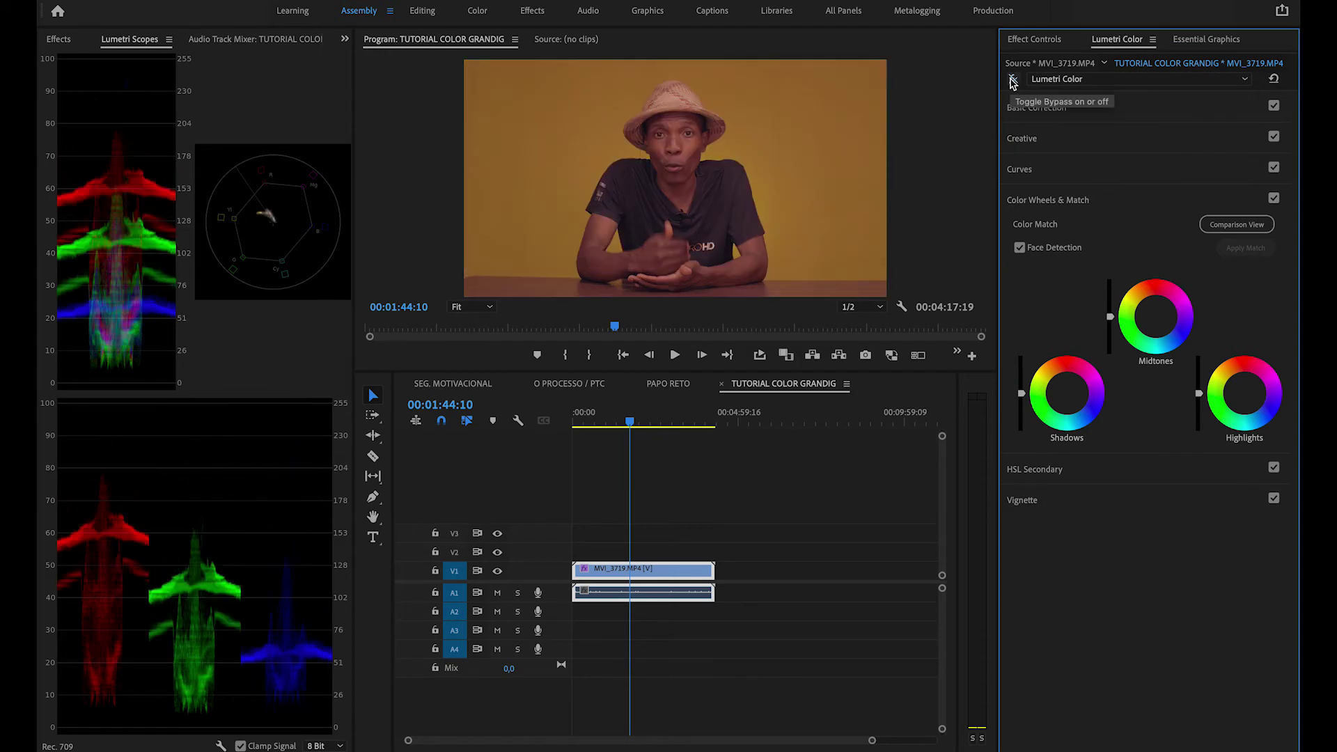
left_click(1013, 79)
left_click(1013, 80)
left_click(1013, 81)
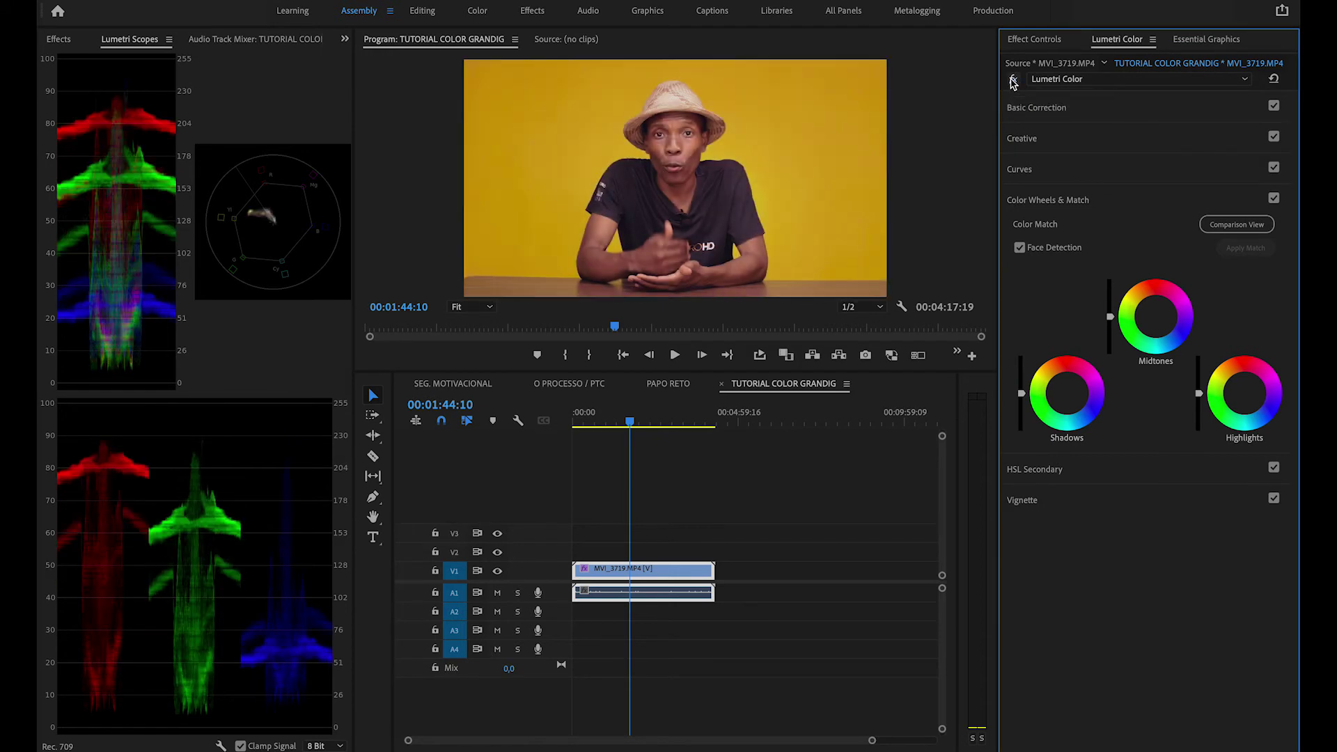
left_click(1092, 82)
left_click(1095, 119)
left_click(1112, 79)
left_click(1113, 404)
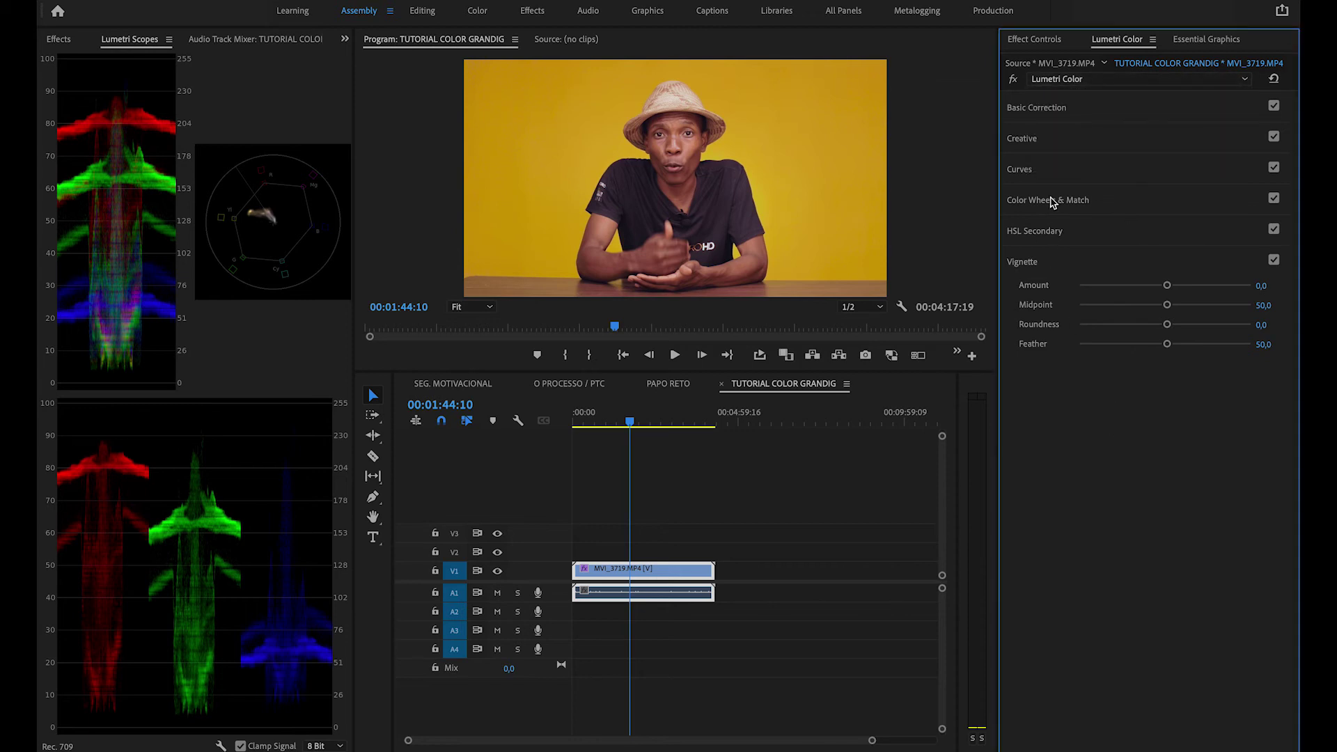
Step: Expand Color Wheels & Match and HSL Secondary, comparing the HSL correction off and on at 00:01:55:07
left_click(1054, 202)
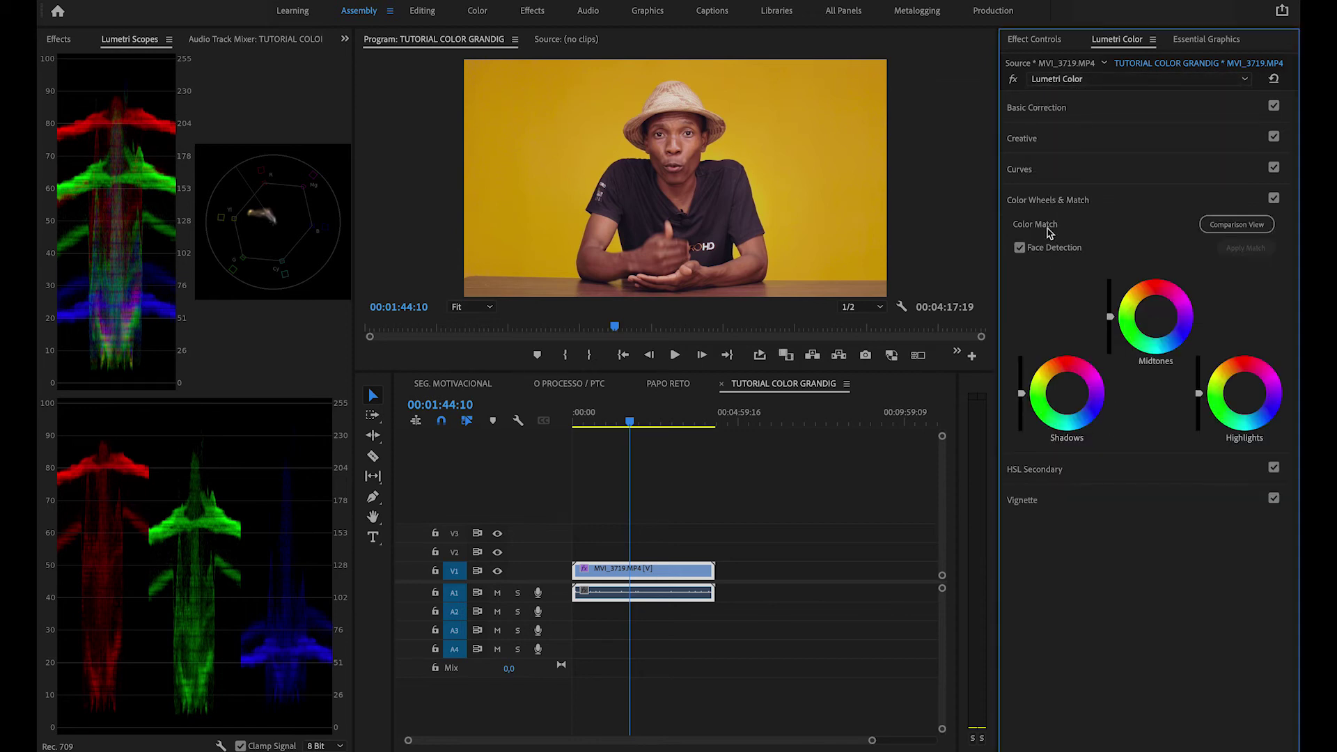
left_click(1036, 470)
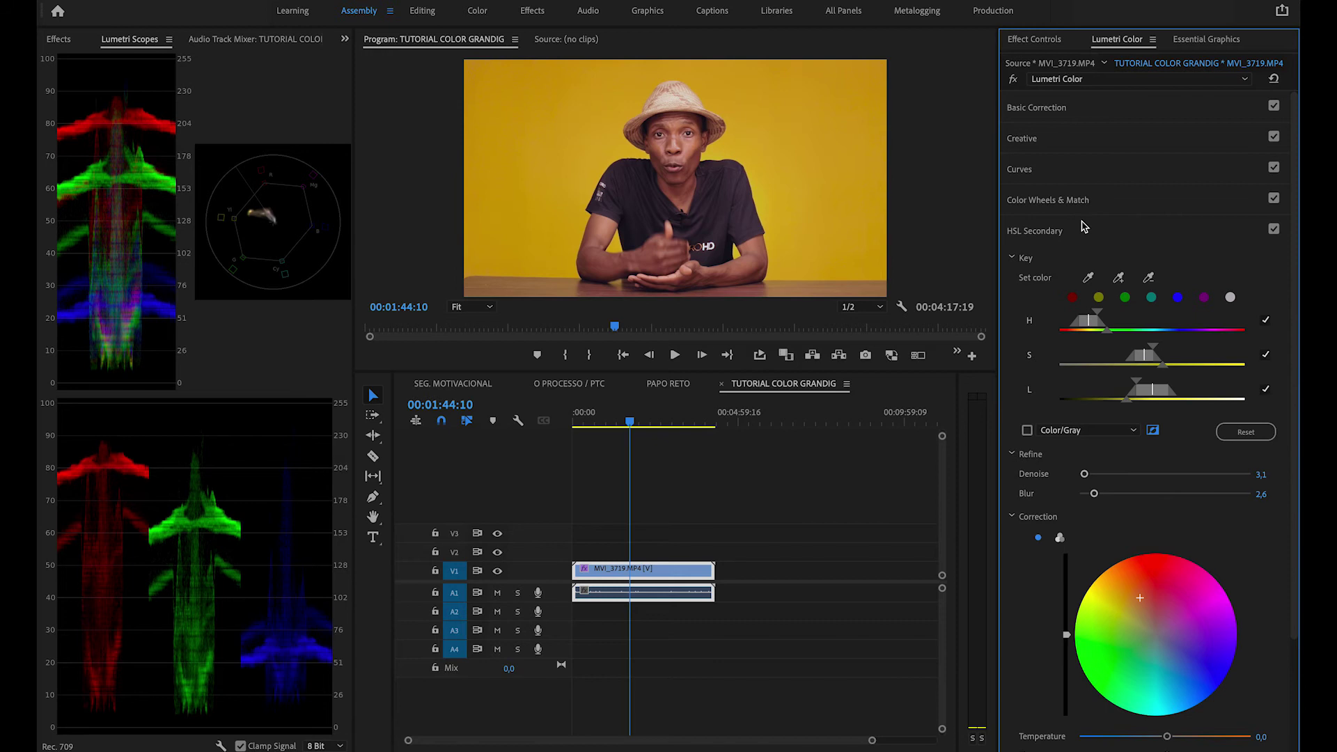
left_click(1274, 229)
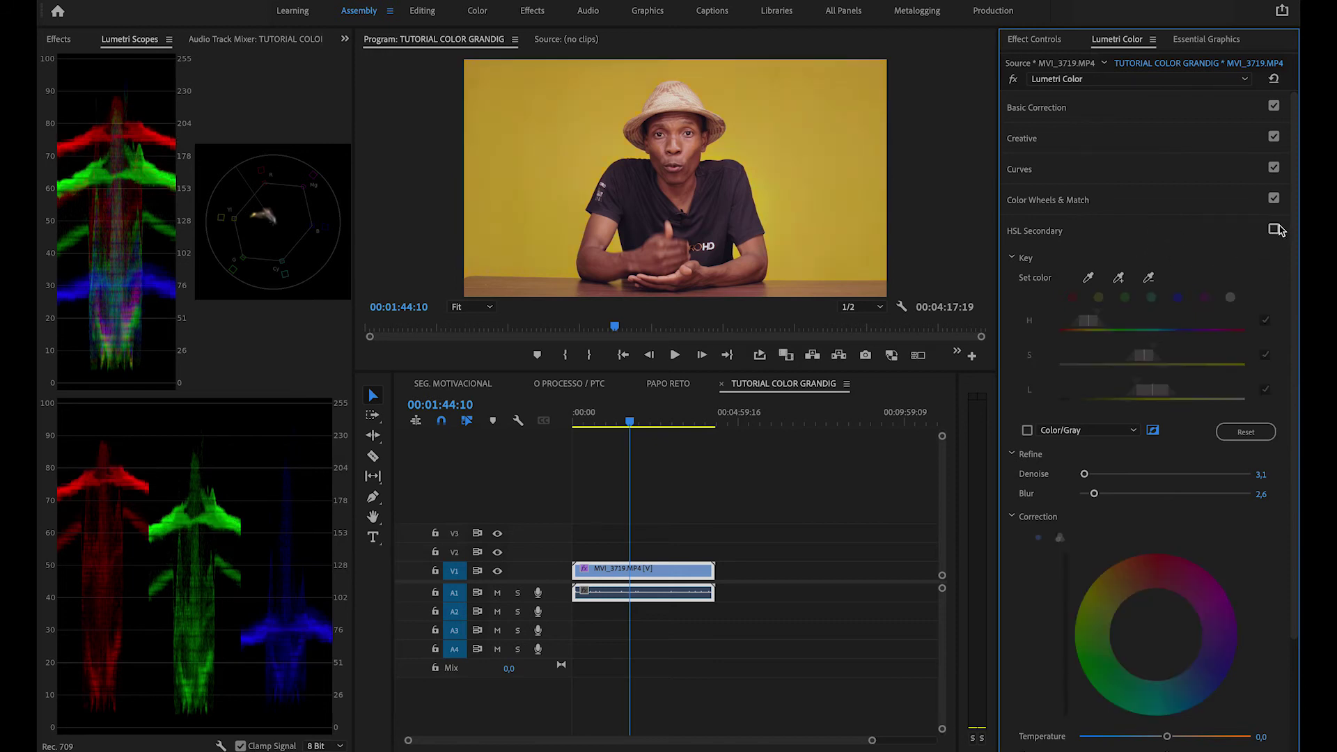
left_click(1274, 229)
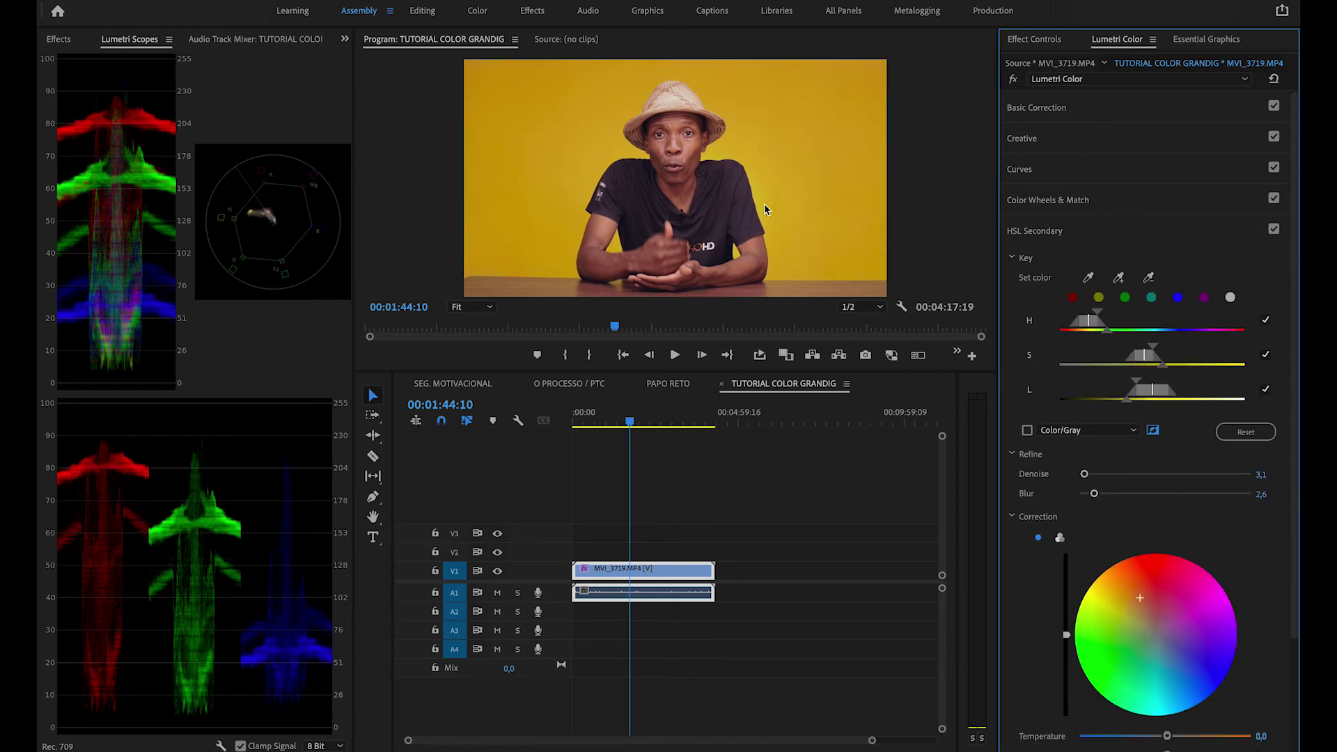
left_click_drag(610, 421, 636, 421)
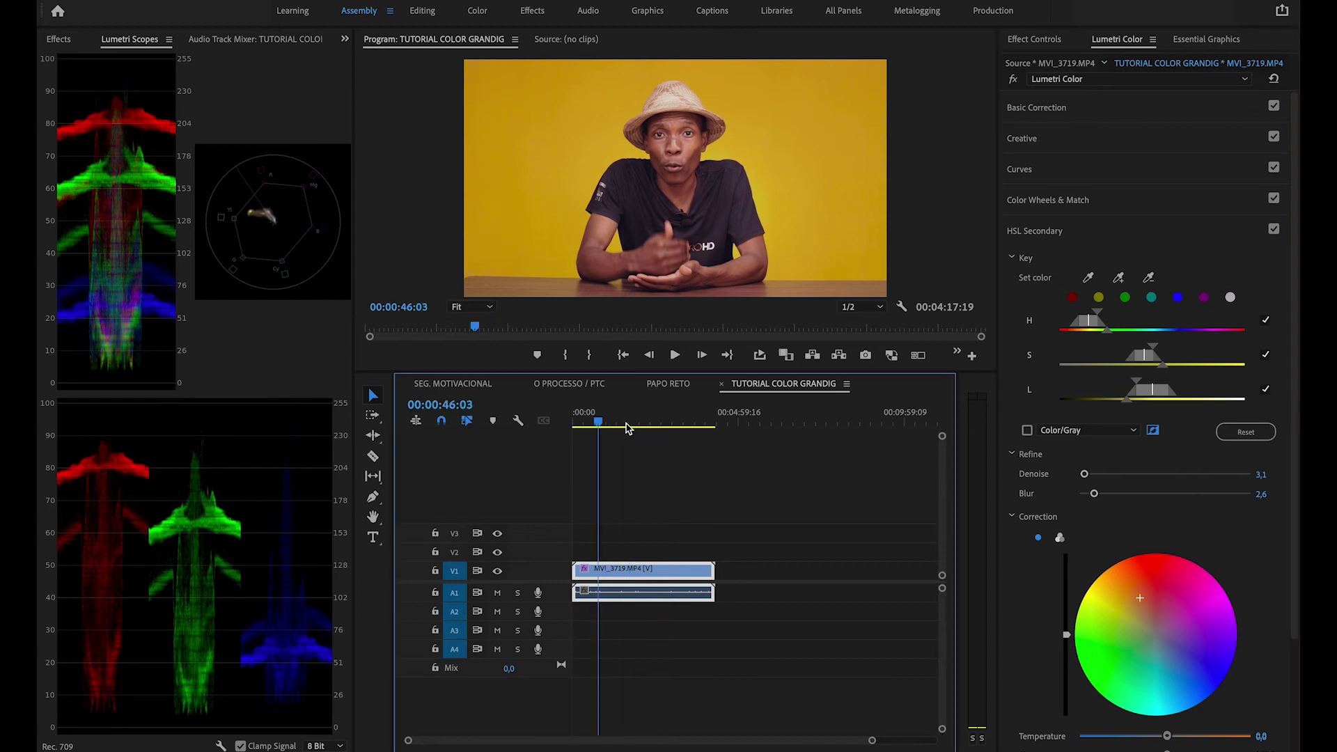
Step: In the chosen Lumetri Color instance's Creative section, slightly tint shadows and highlights and set Tint Balance to 35,4
left_click(1088, 78)
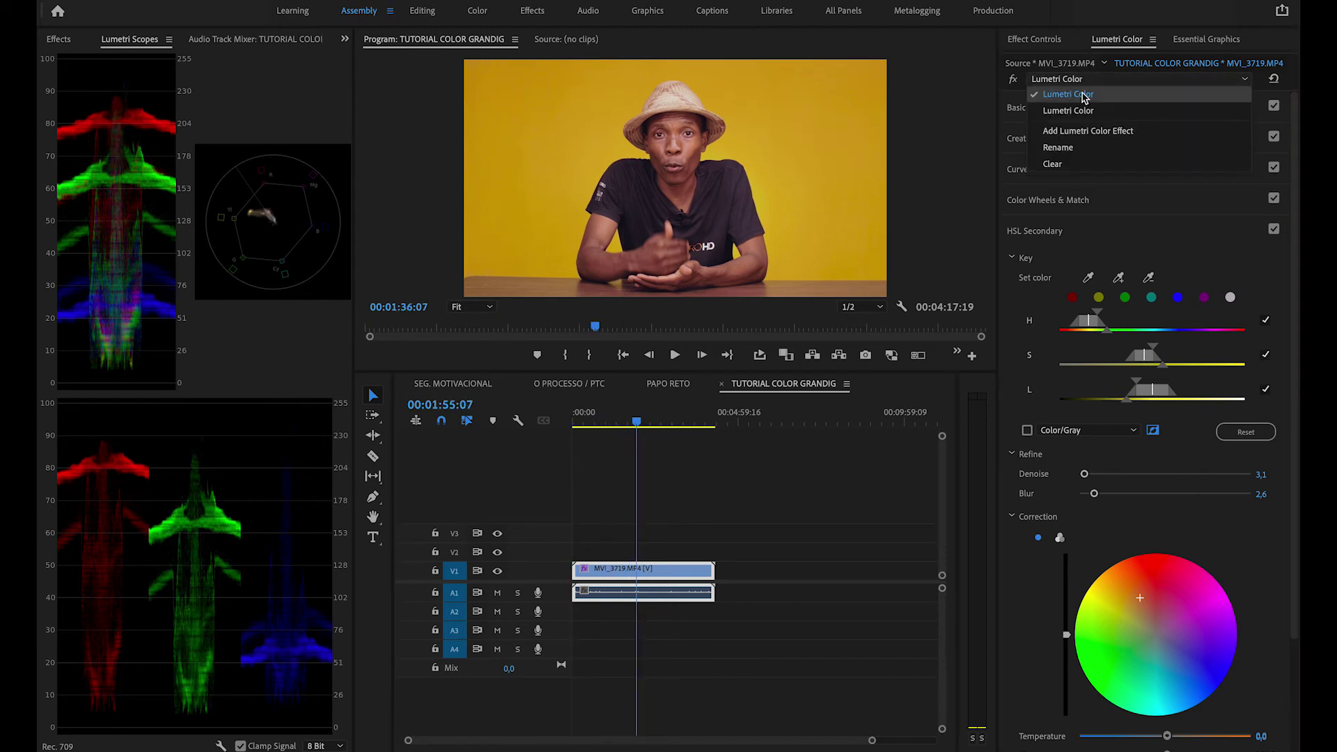
left_click(1082, 111)
left_click(1066, 138)
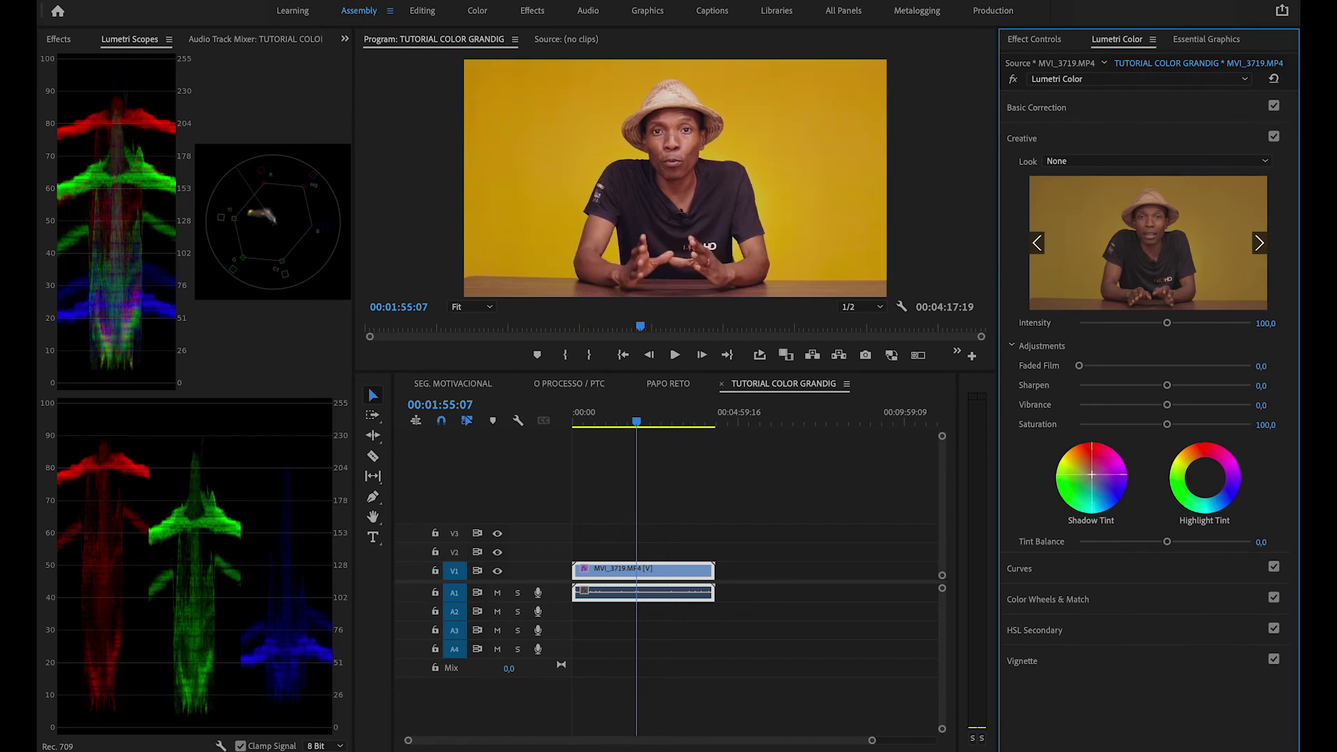
left_click_drag(1091, 476, 1091, 473)
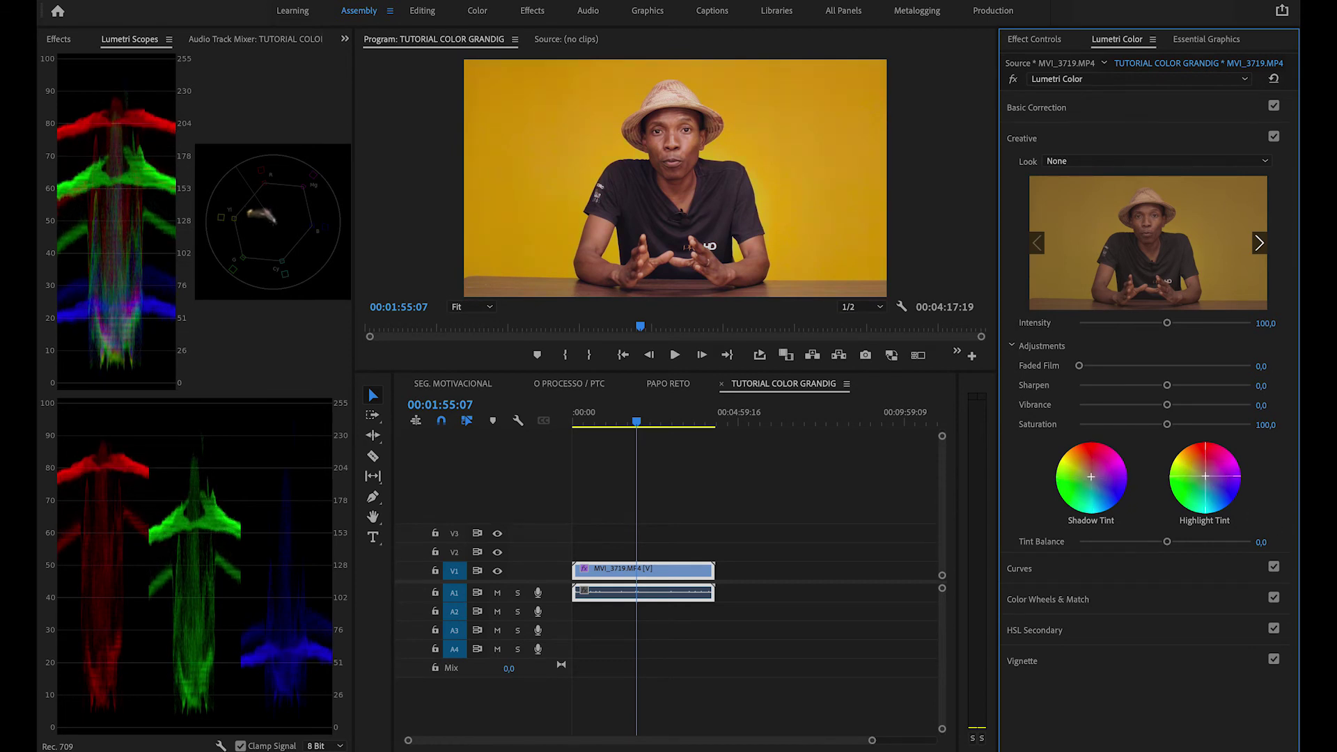
left_click_drag(1206, 479, 1209, 481)
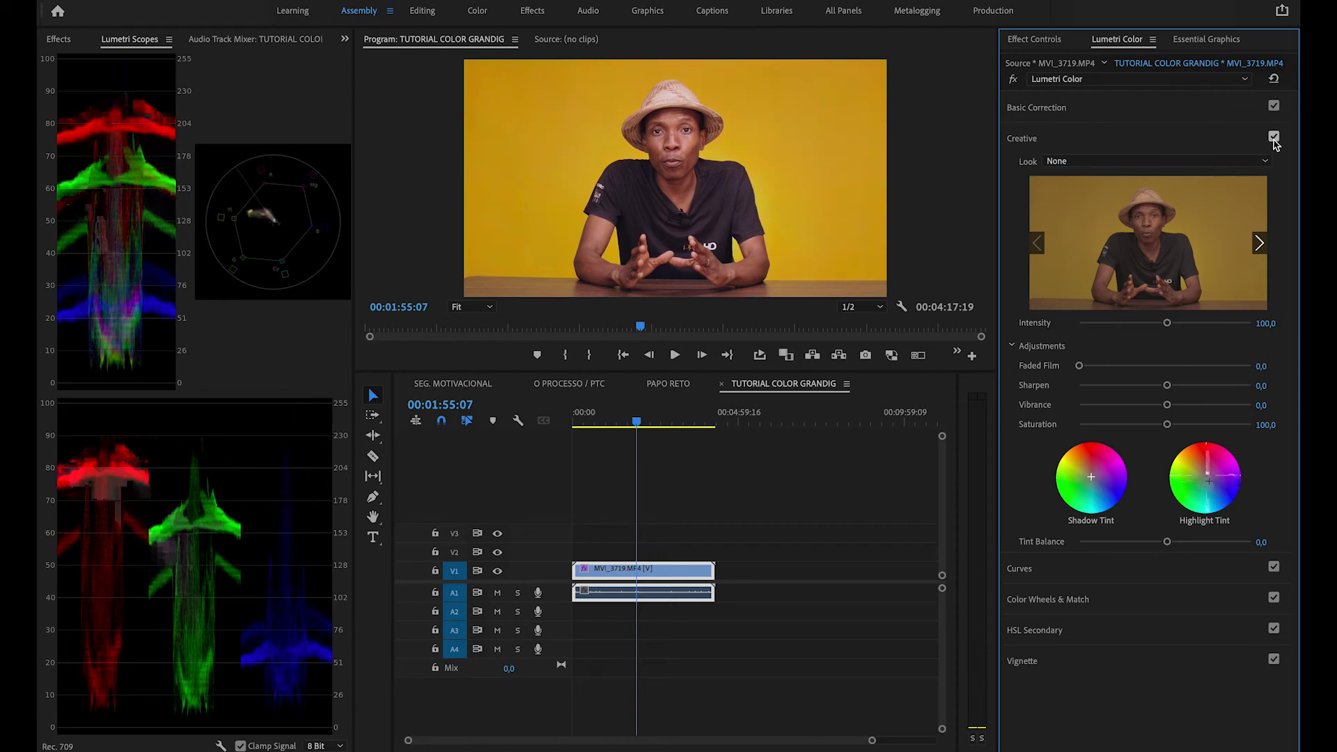
left_click(1273, 137)
left_click(1273, 137)
left_click_drag(1161, 544, 1204, 539)
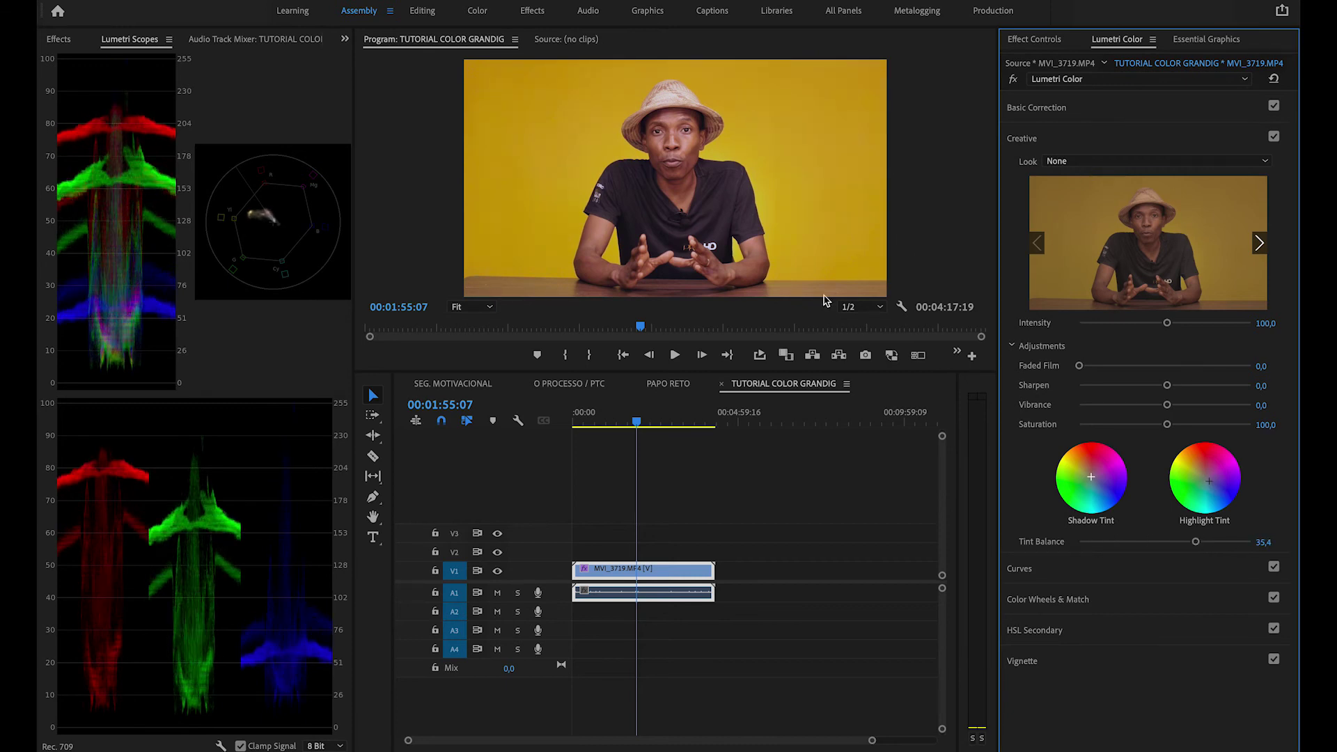
Step: Preview the tinted grade full-frame, then bring up the clip's effect controls with the Luma Curve
key("grave")
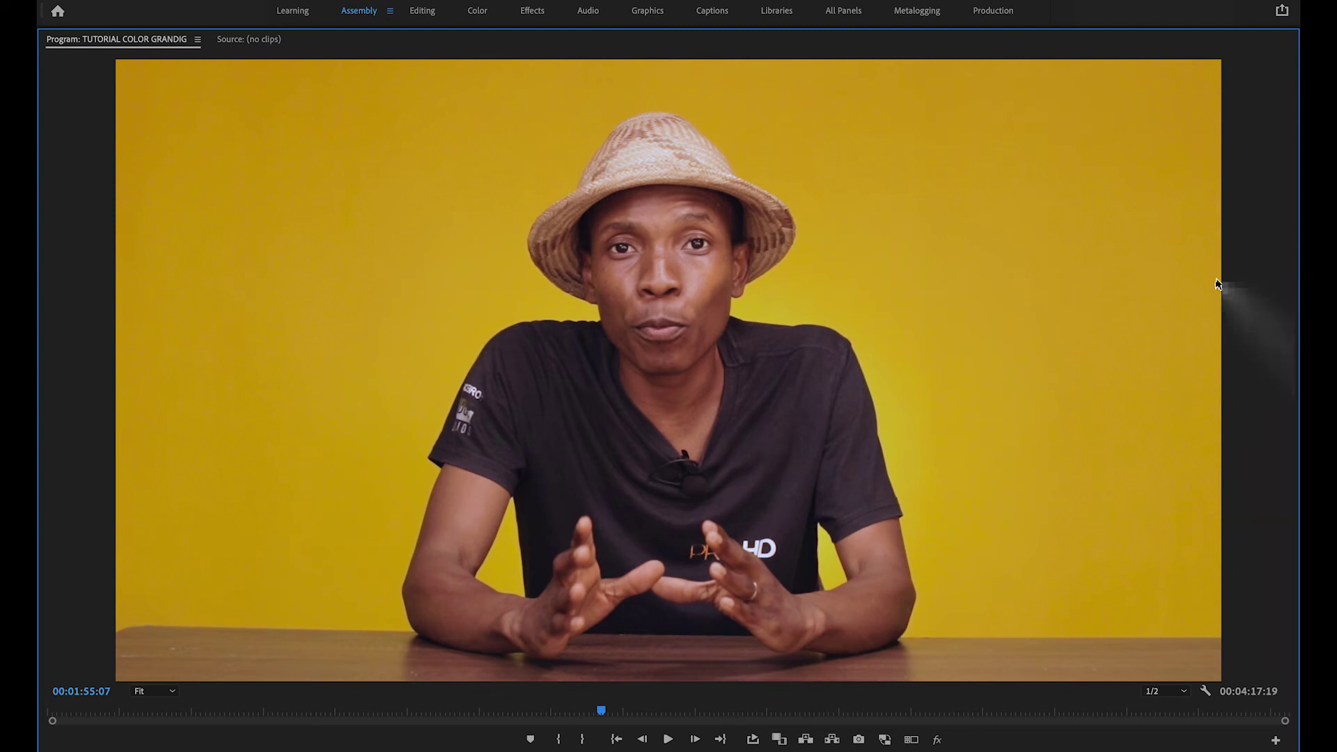
key("grave")
left_click(1084, 501)
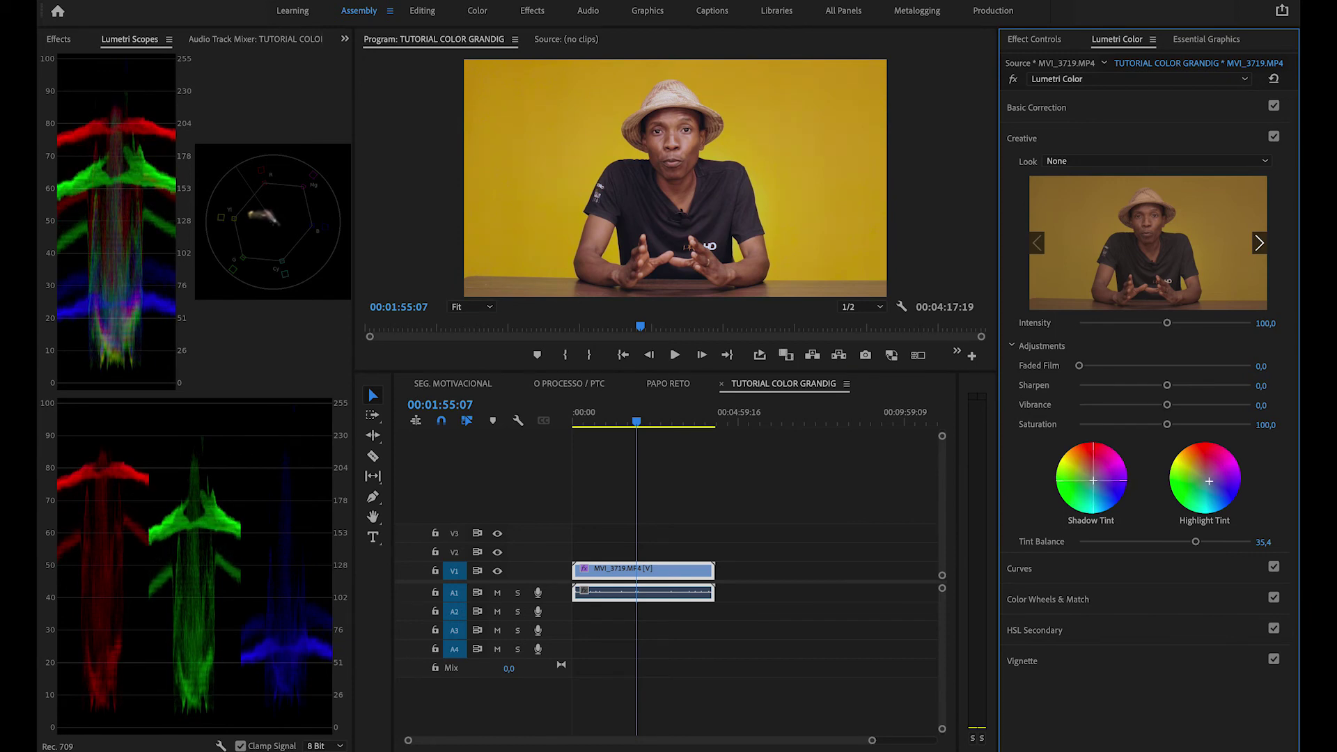
Step: View the graded frame full-screen in the Program Monitor once more
left_click(782, 178)
key("grave")
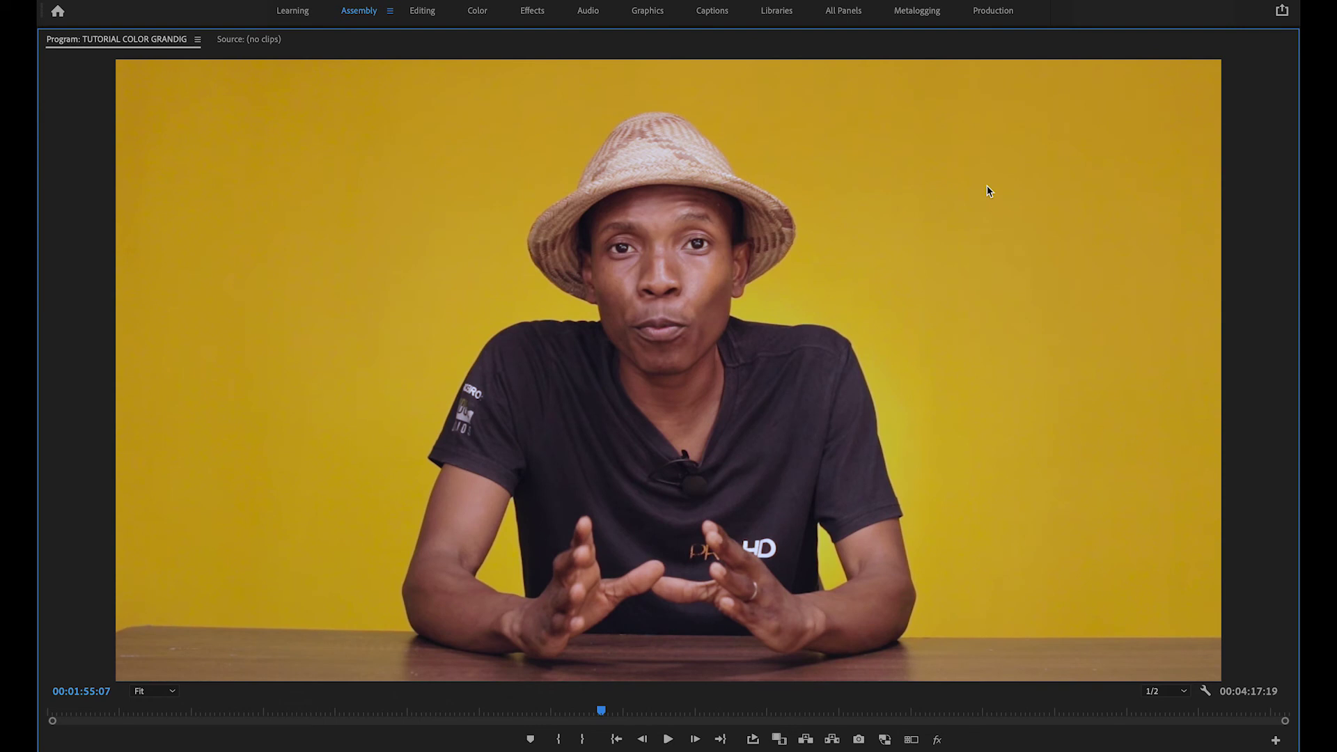
key("grave")
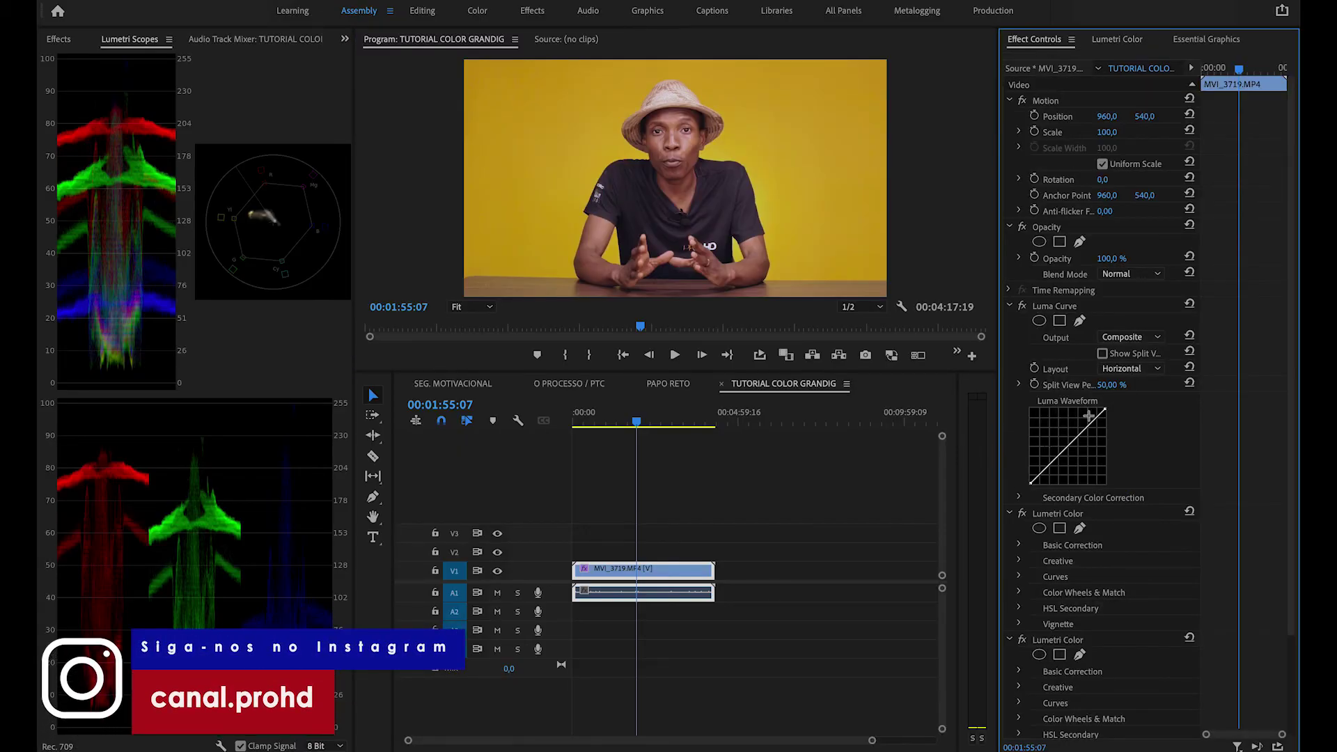
Step: Compare the Luma Curve on and off, keep the black point, and nudge the white point up-left
left_click(1022, 307)
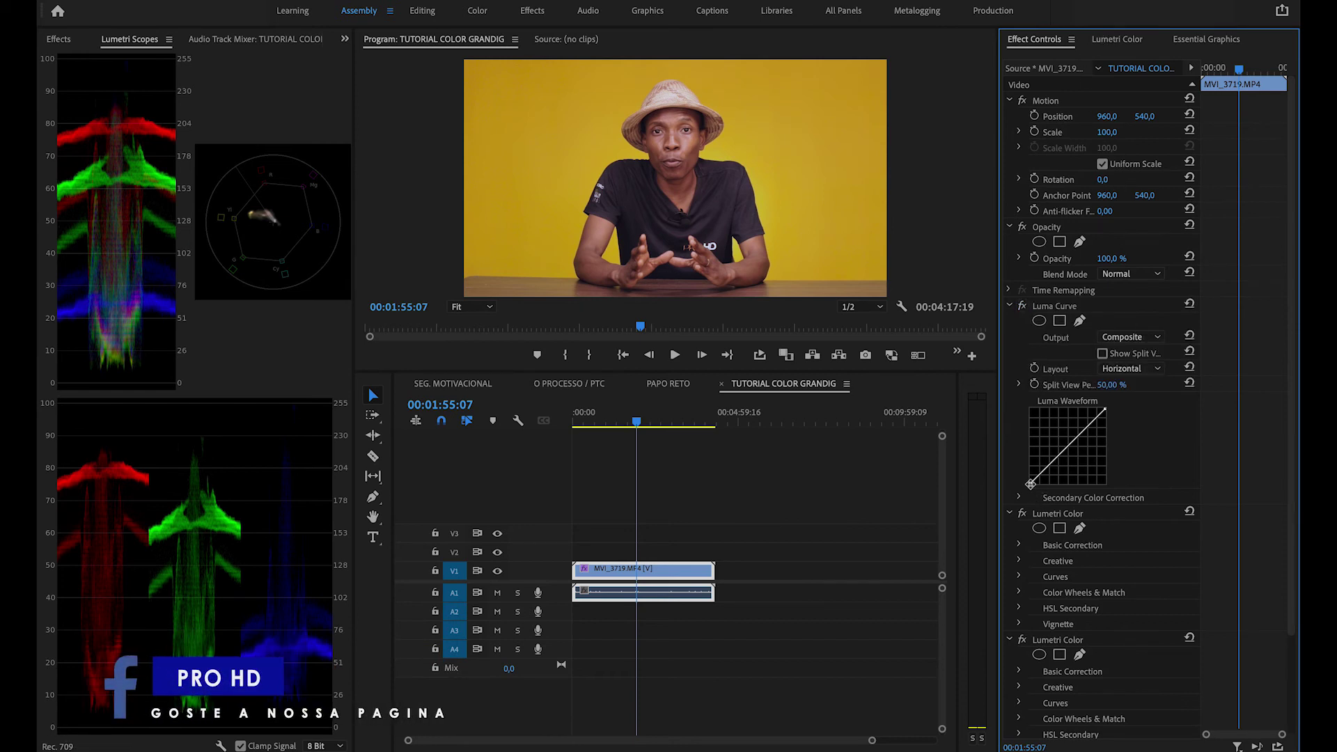
left_click_drag(1031, 484, 1032, 487)
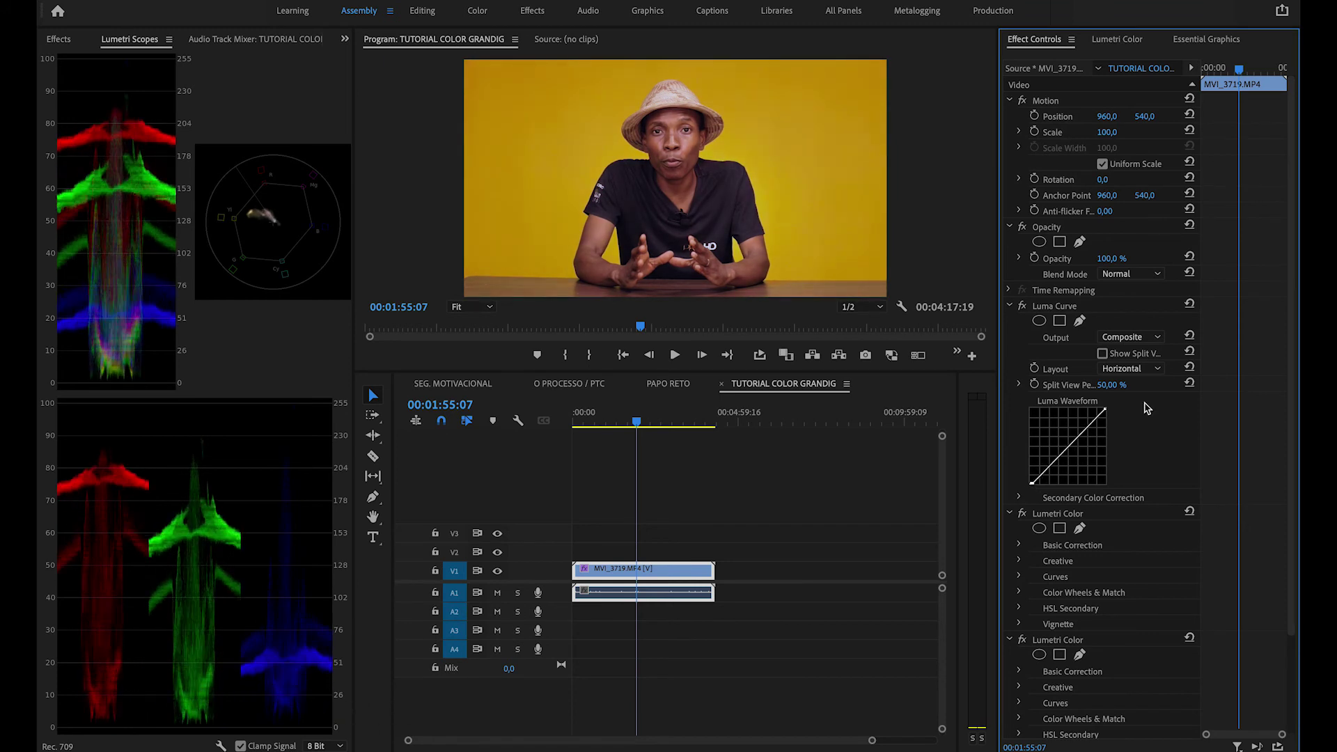
left_click_drag(1105, 411, 1103, 409)
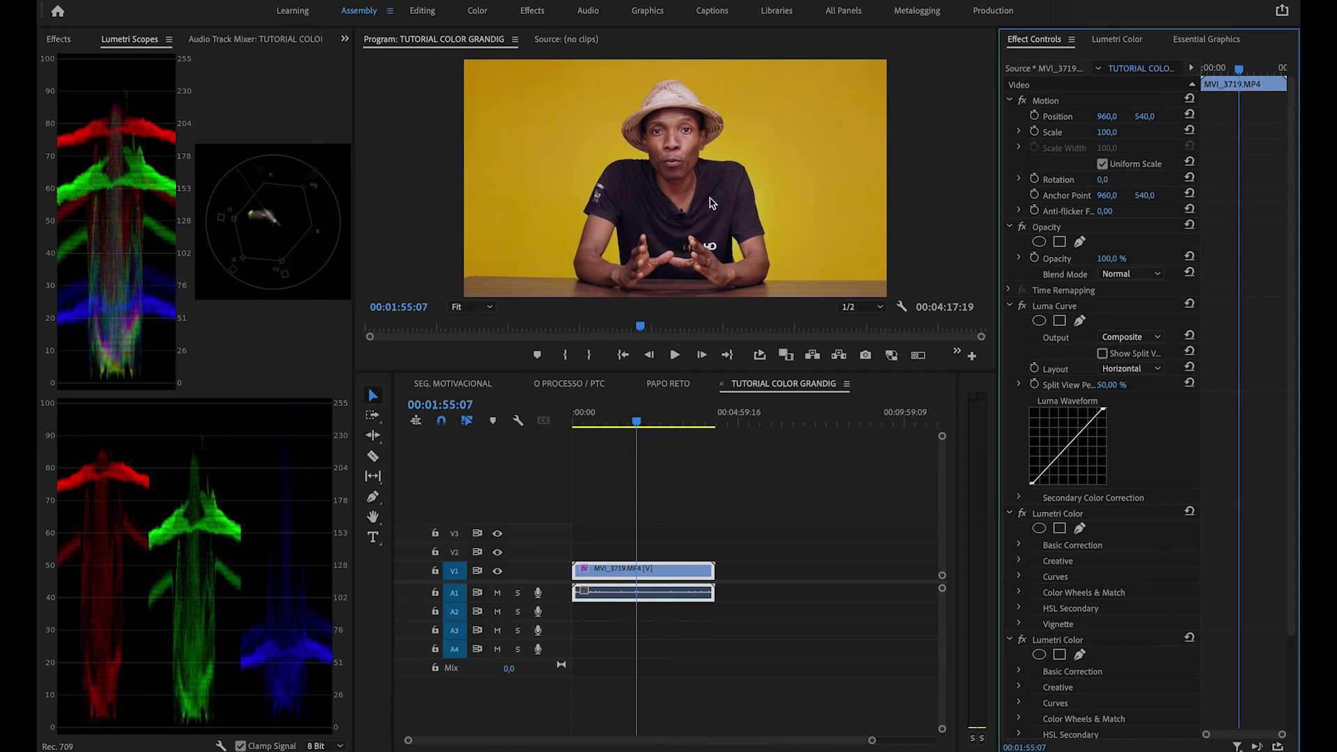
left_click(777, 214)
key("grave")
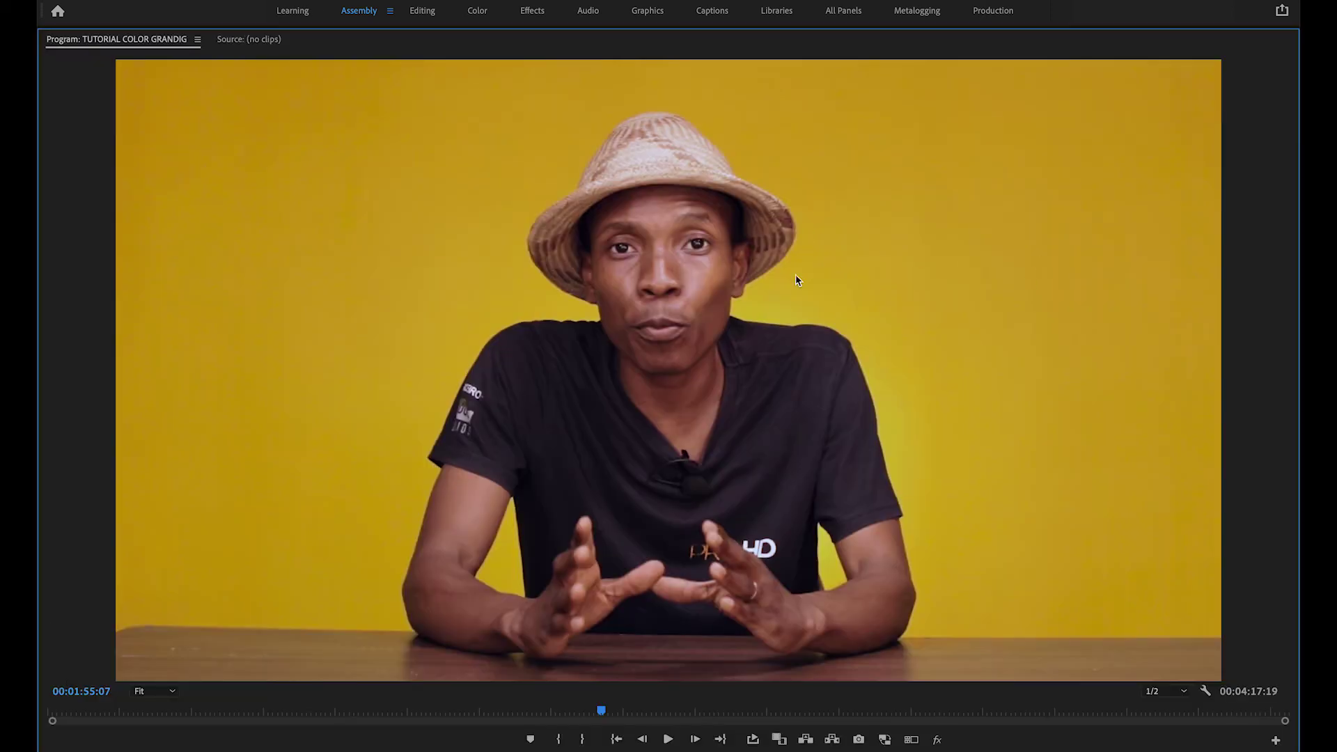
key("grave")
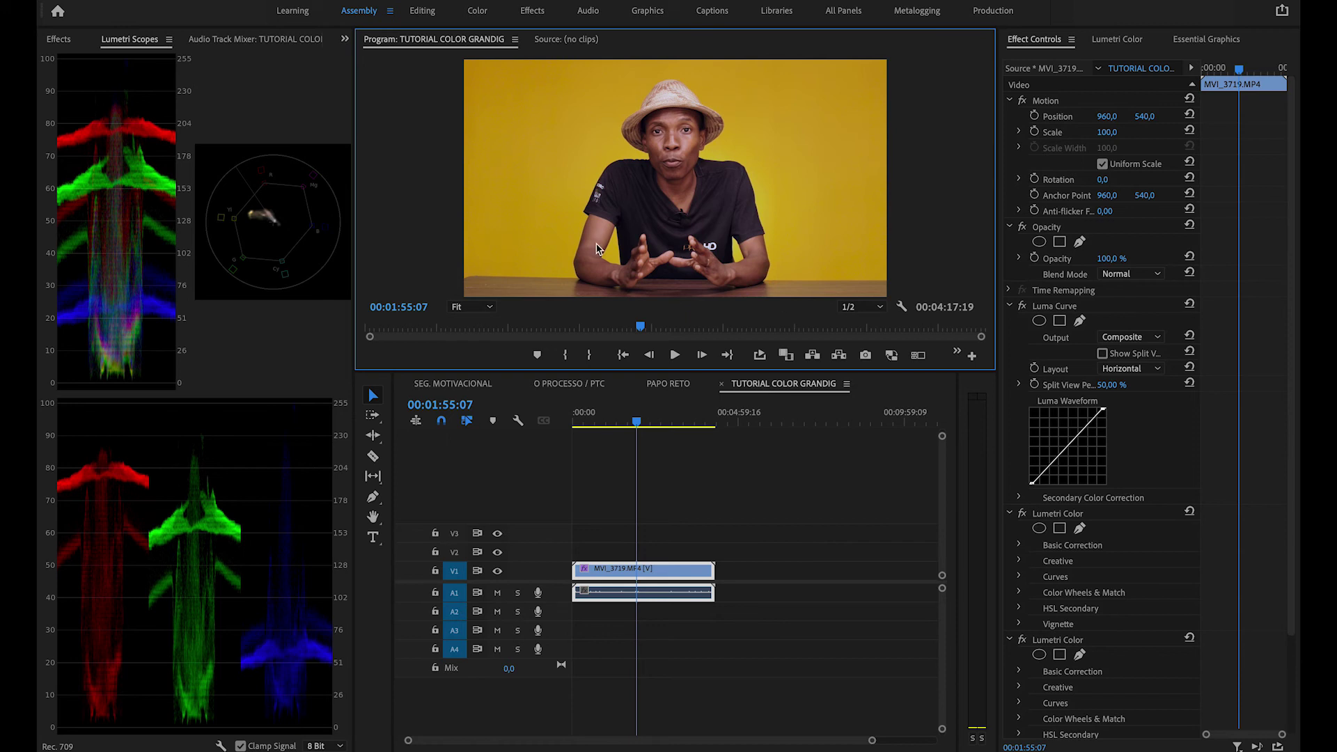
key("grave")
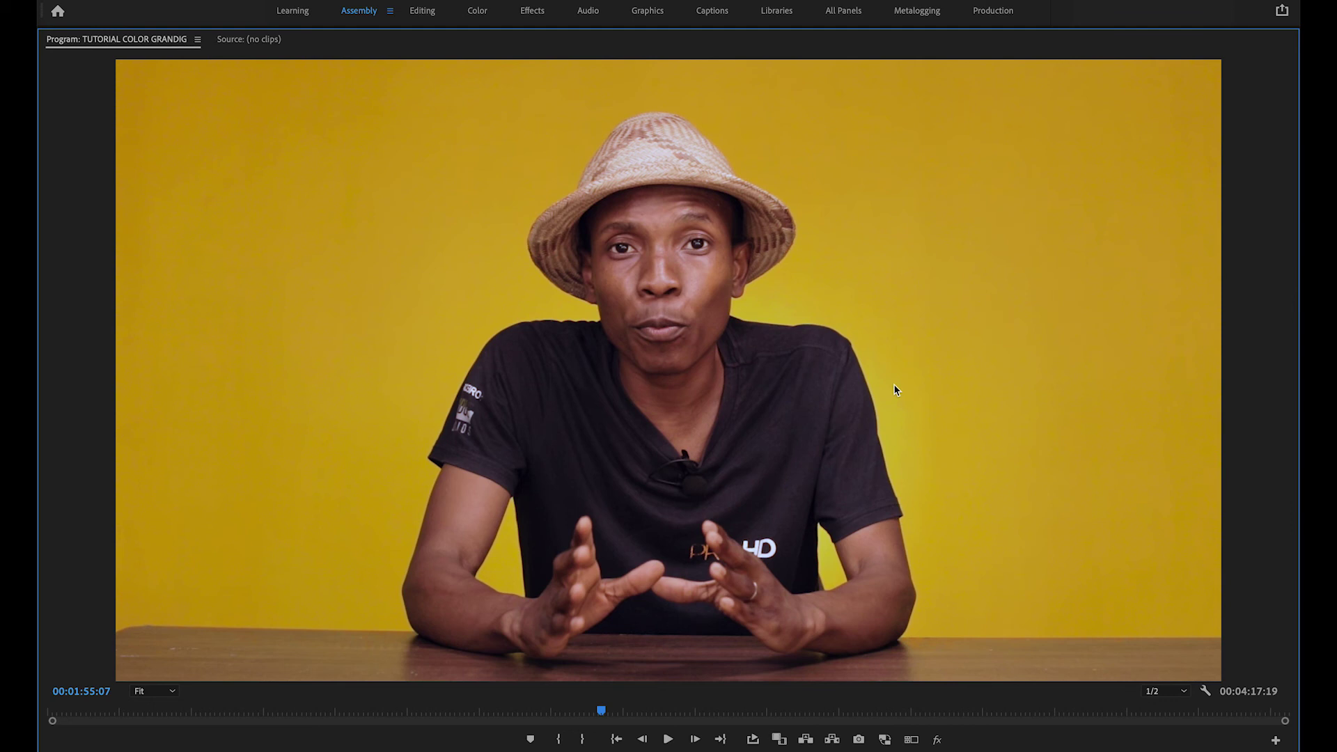
key("grave")
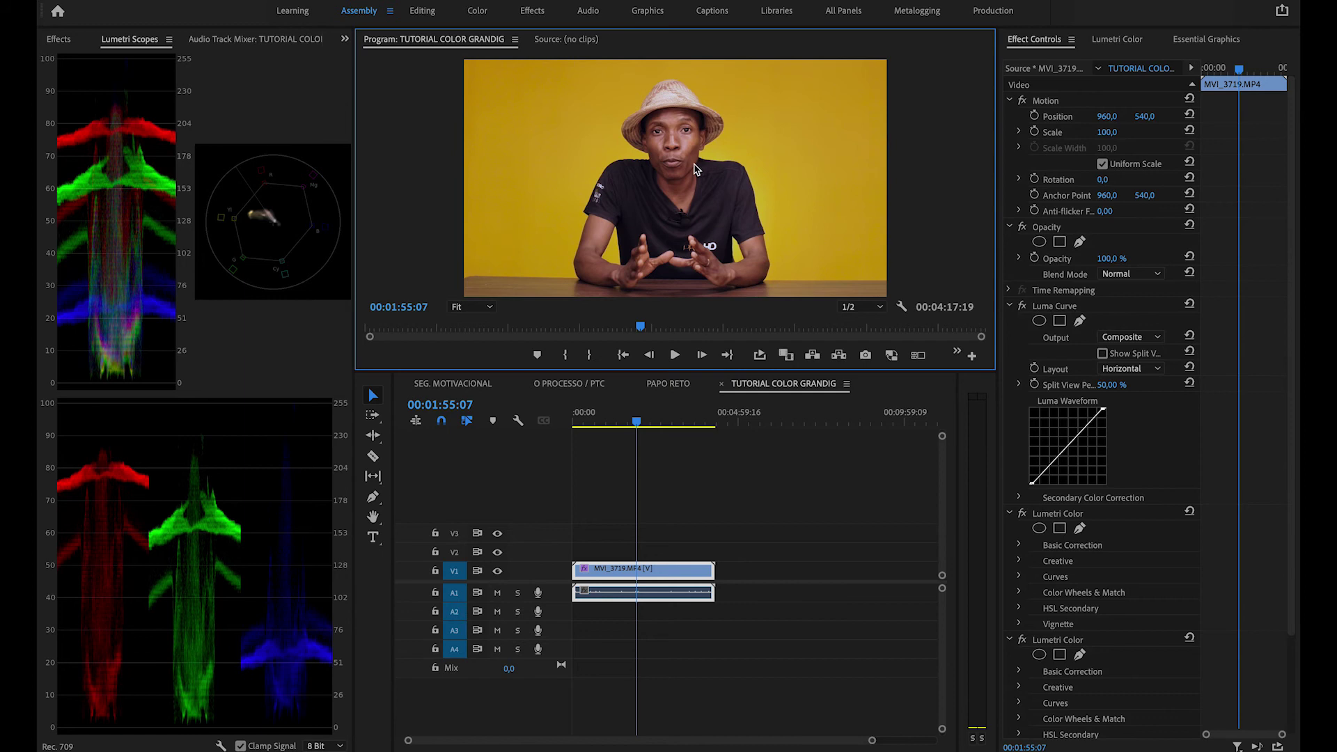
Step: Return to the Lumetri Color panel showing the Creative tint adjustments
left_click(1112, 42)
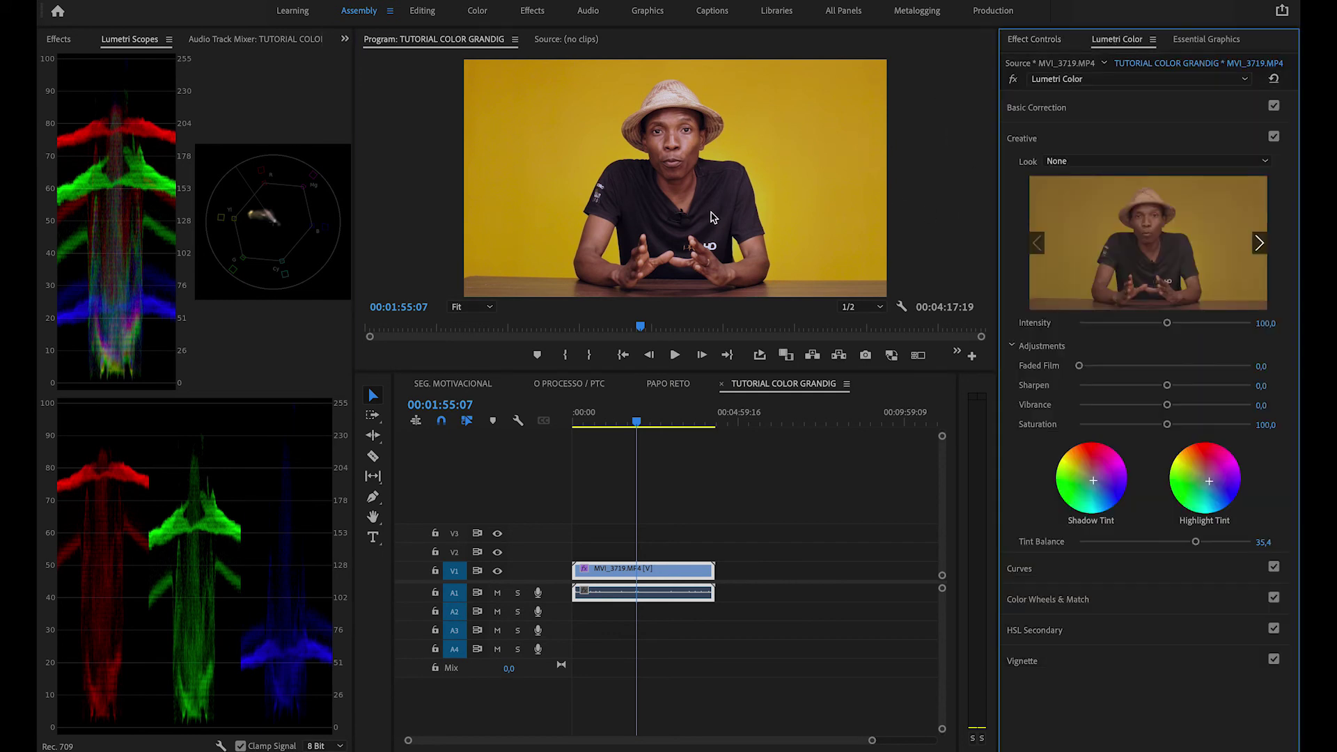